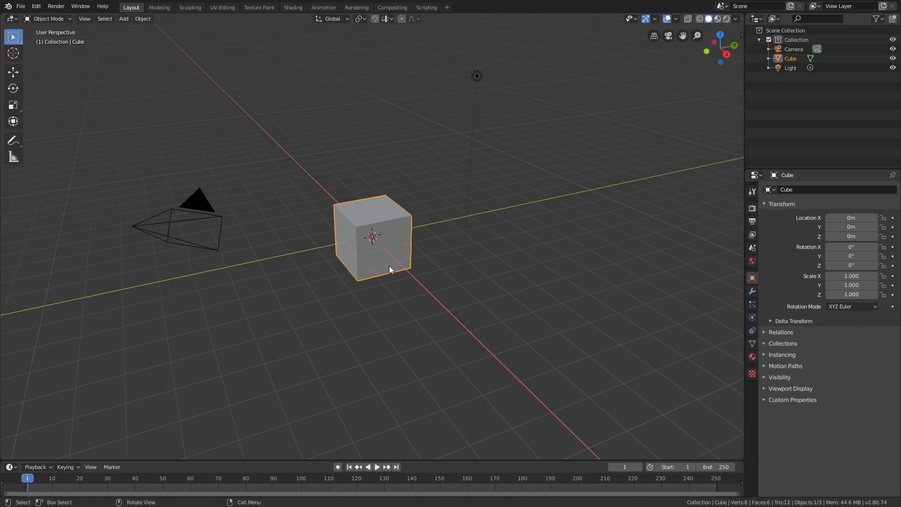
Replace the default cube with a Suzanne monkey mesh
key("Delete")
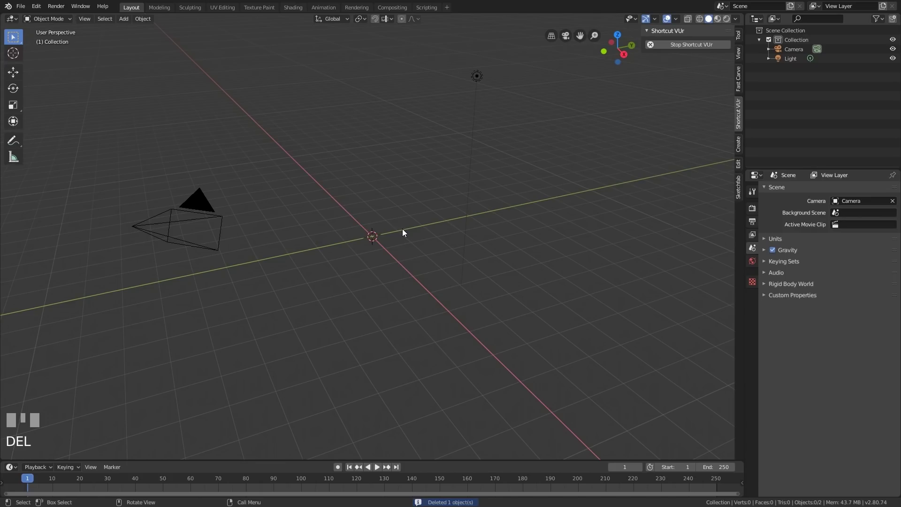
key("shift+a")
mouse_move(402, 230)
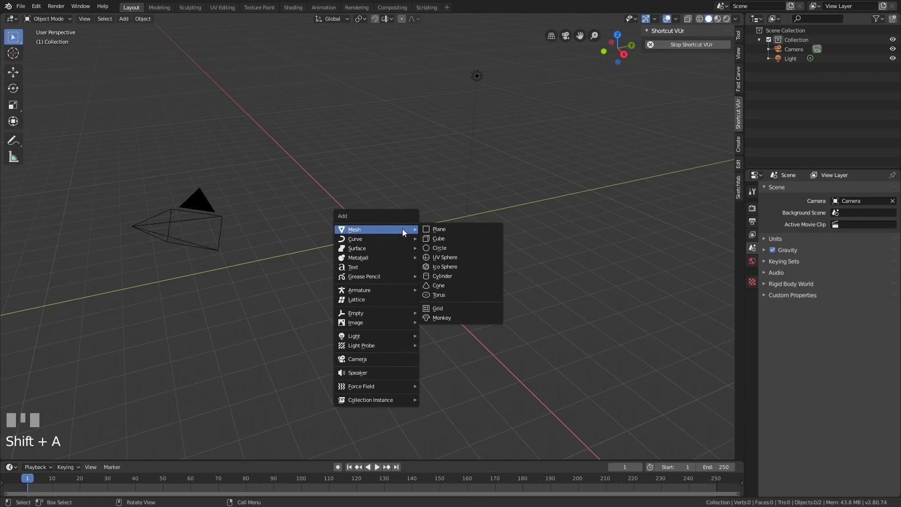
left_click(451, 317)
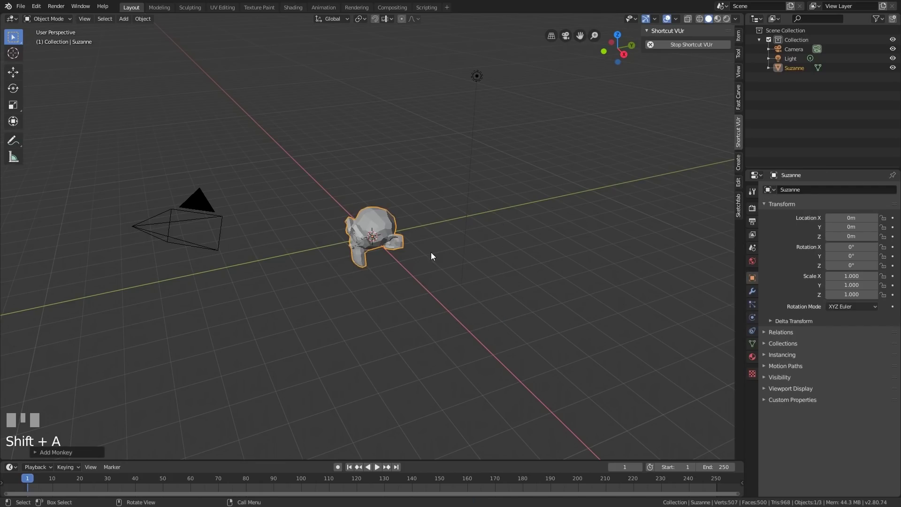
Give Suzanne a level-2 Subdivision Surface modifier and smooth shading
key("ctrl")
key("ctrl+2")
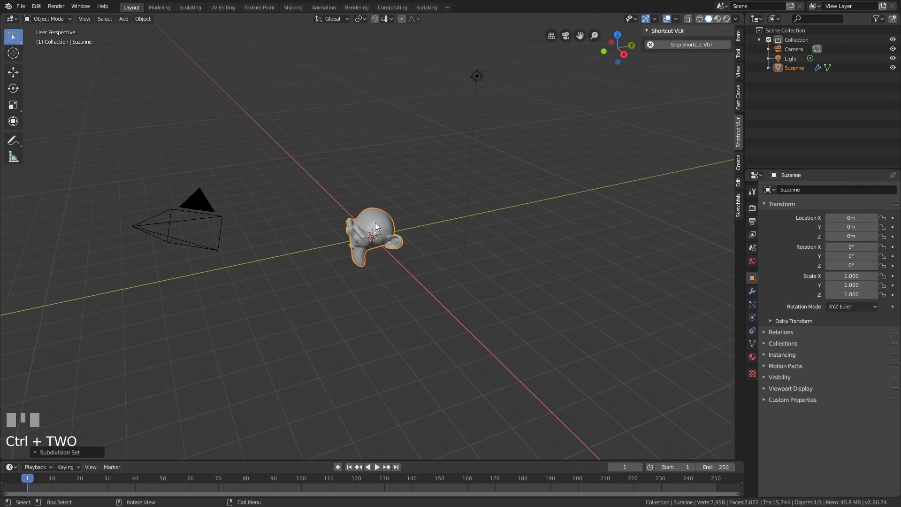
left_click(752, 291)
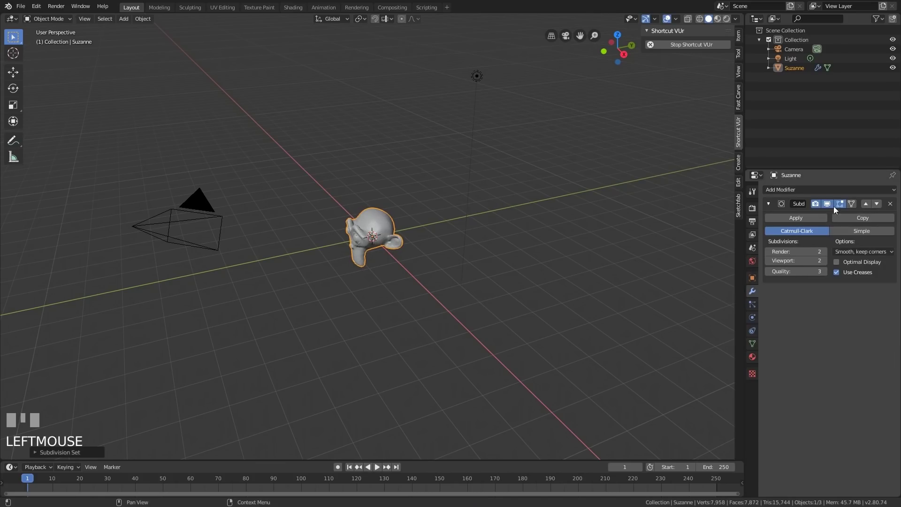
right_click(382, 223)
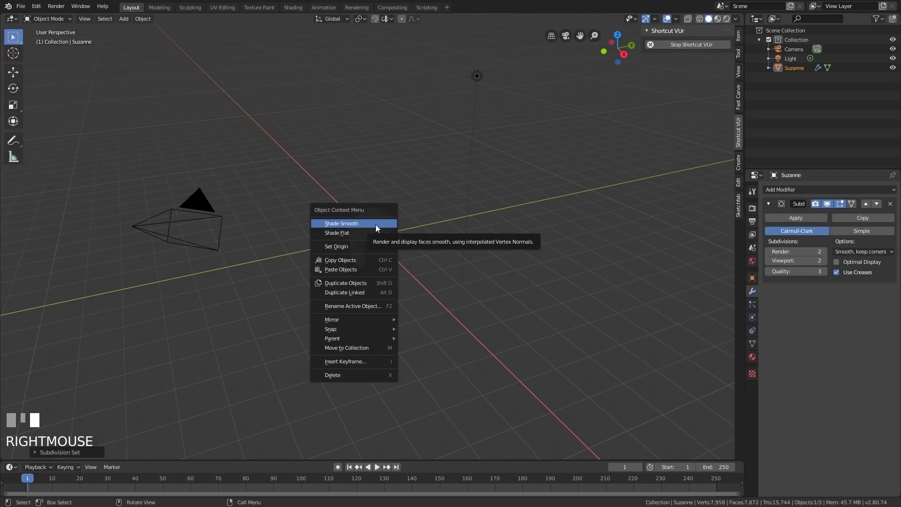
left_click(354, 223)
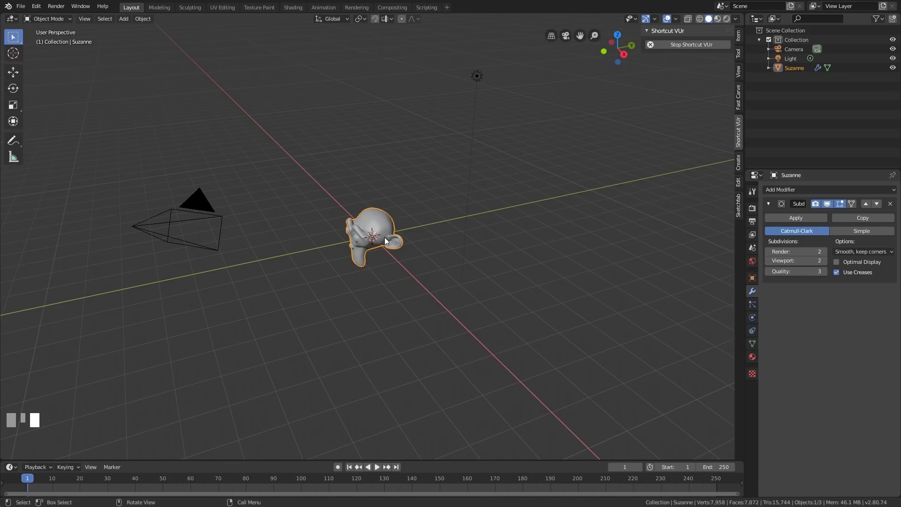
From the right-side view, tilt Suzanne and raise it slightly
key("KP_3")
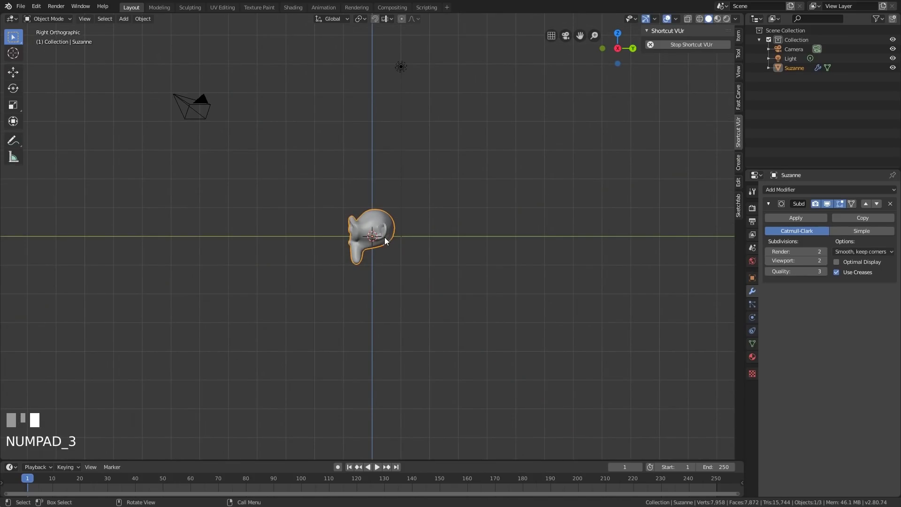
key("r")
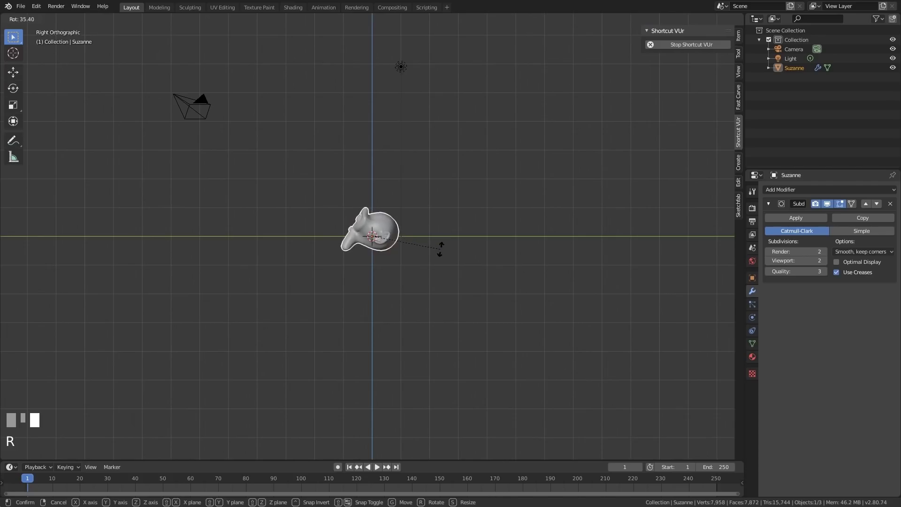
left_click(434, 249)
key("g")
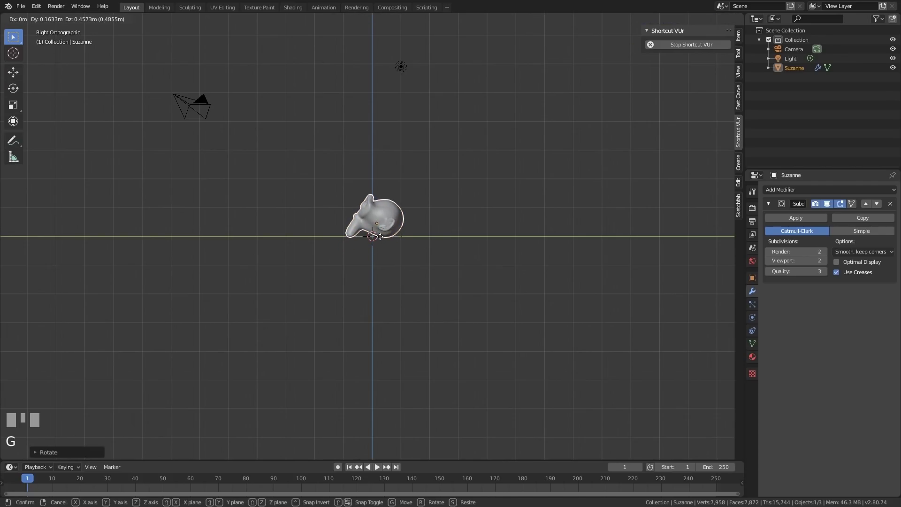
left_click(382, 234)
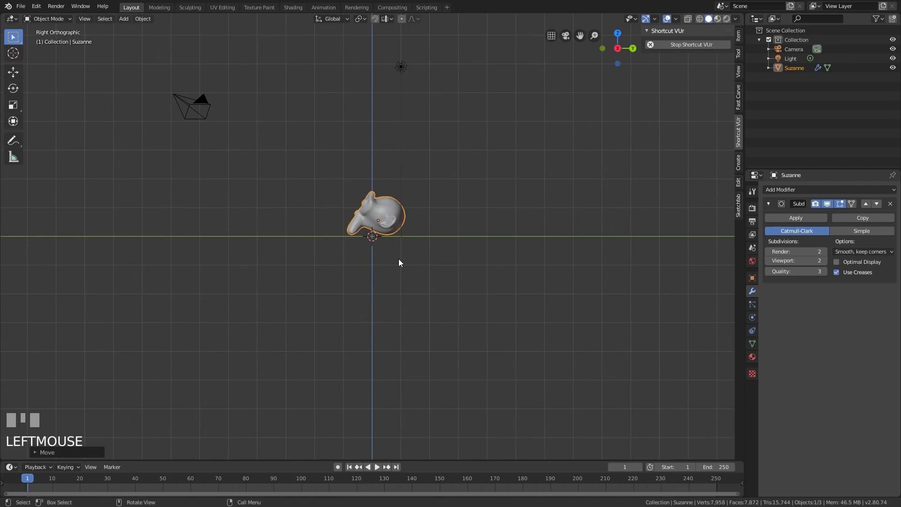
mouse_move(398, 262)
middle_mouse_down()
mouse_move(340, 238)
mouse_move(388, 266)
middle_mouse_up()
scroll(396, 270, "up", 2)
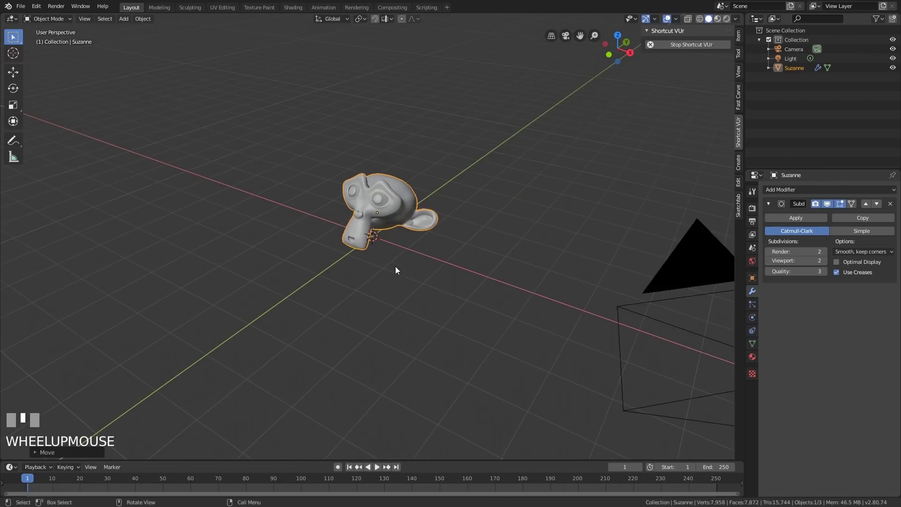
scroll(395, 267, "up", 1)
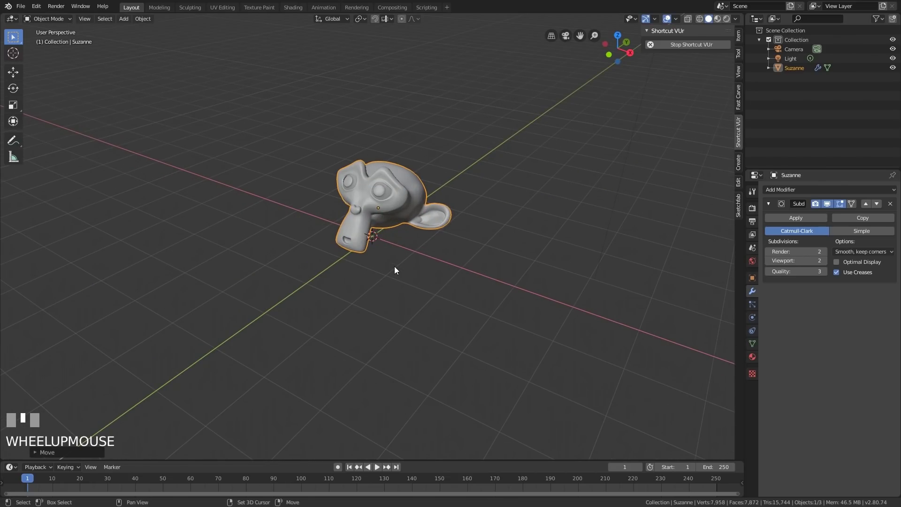
Add a floor plane beneath Suzanne, scaled up about 5 times
key("shift+a")
left_click(449, 266)
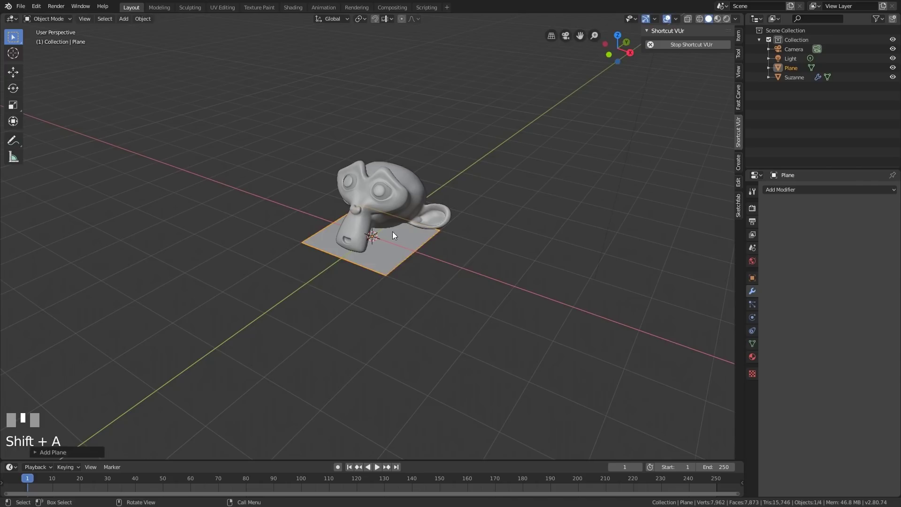
key("s")
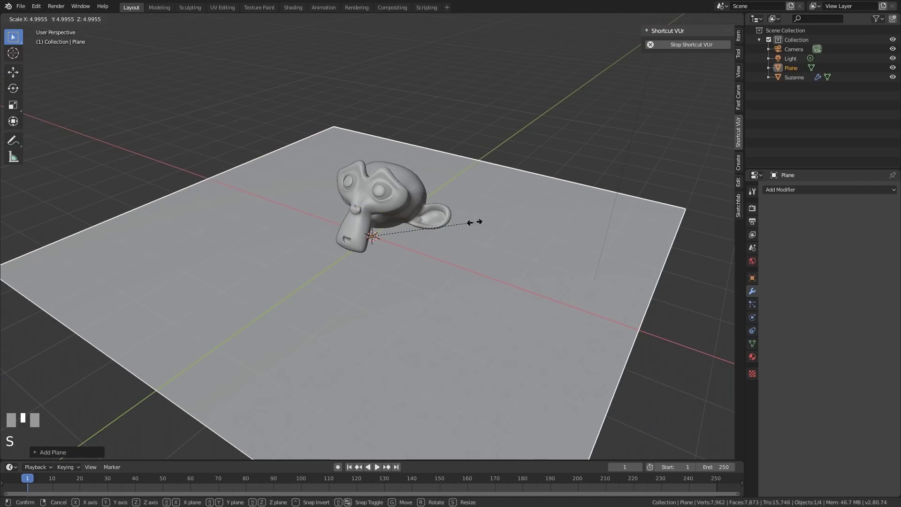
left_click(475, 222)
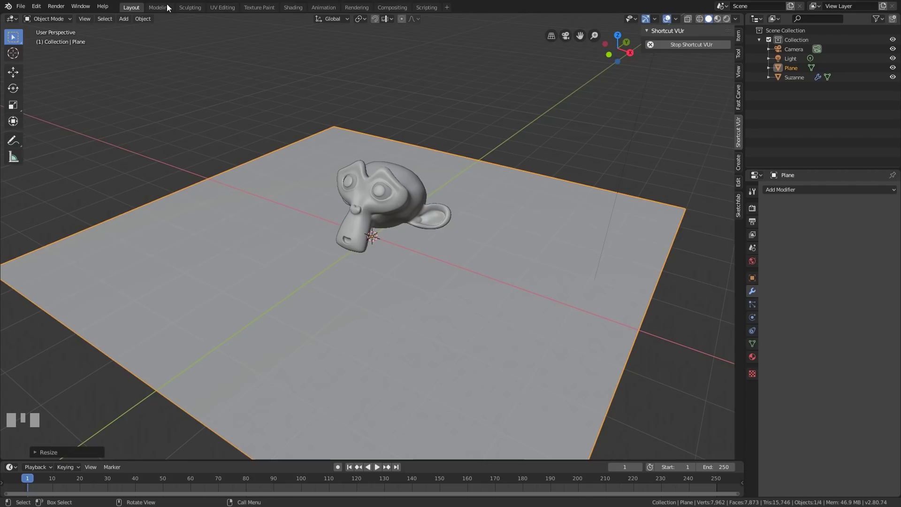
Show the scene in the Shading workspace with Rendered viewport shading
left_click(292, 7)
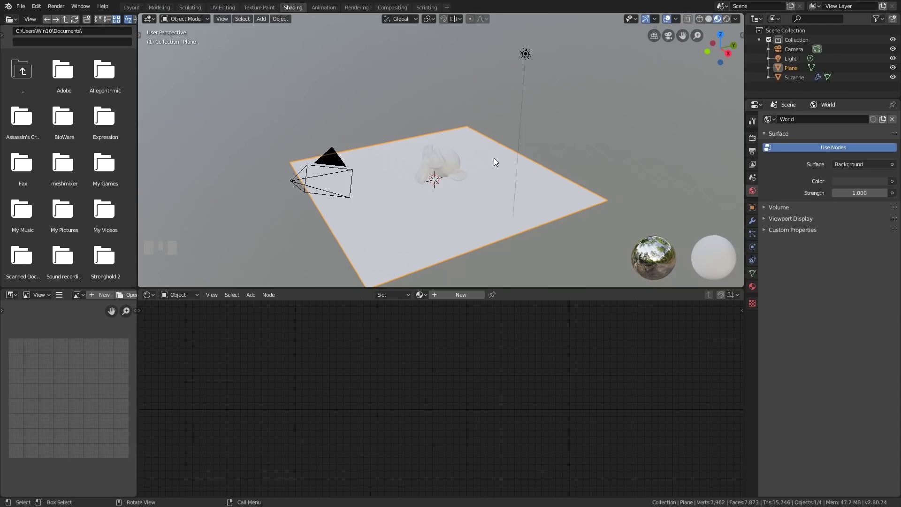
left_click(726, 20)
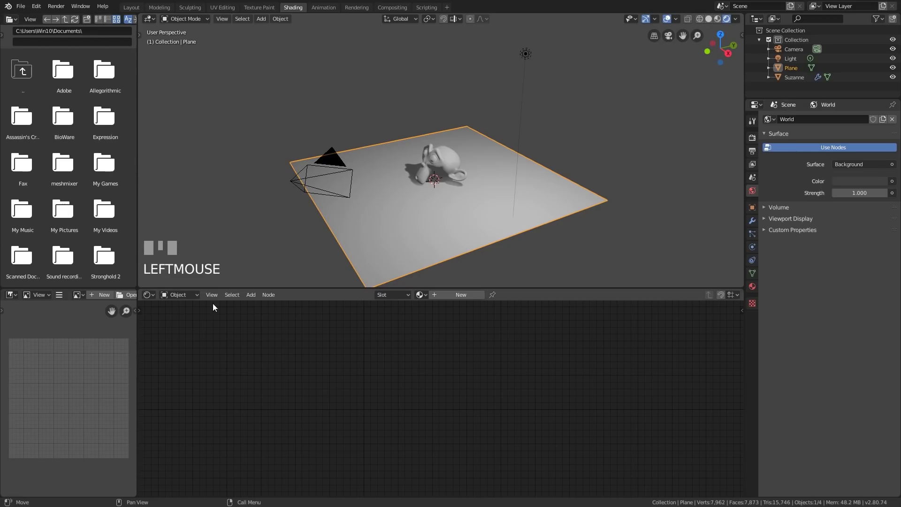
Switch the node editor to World shaders and set the Background colour to purple
left_click(180, 298)
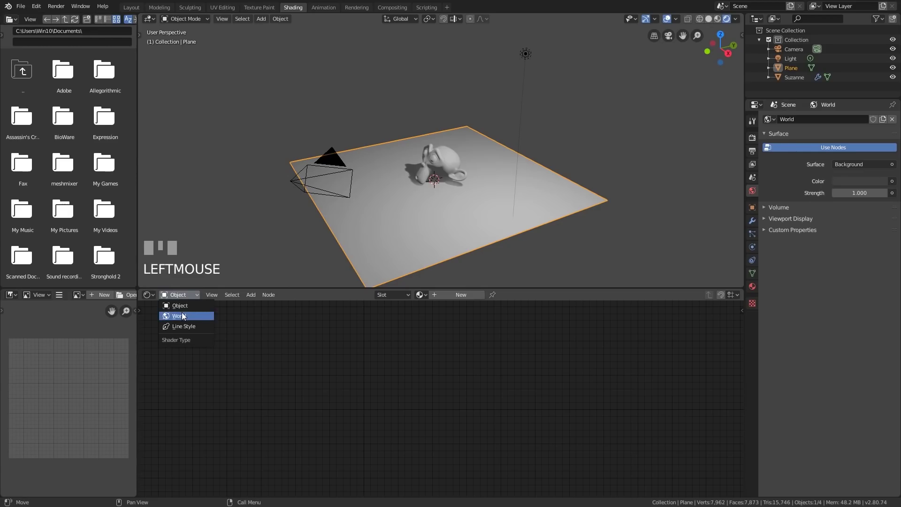
left_click(182, 312)
middle_click_drag(435, 359, 431, 398)
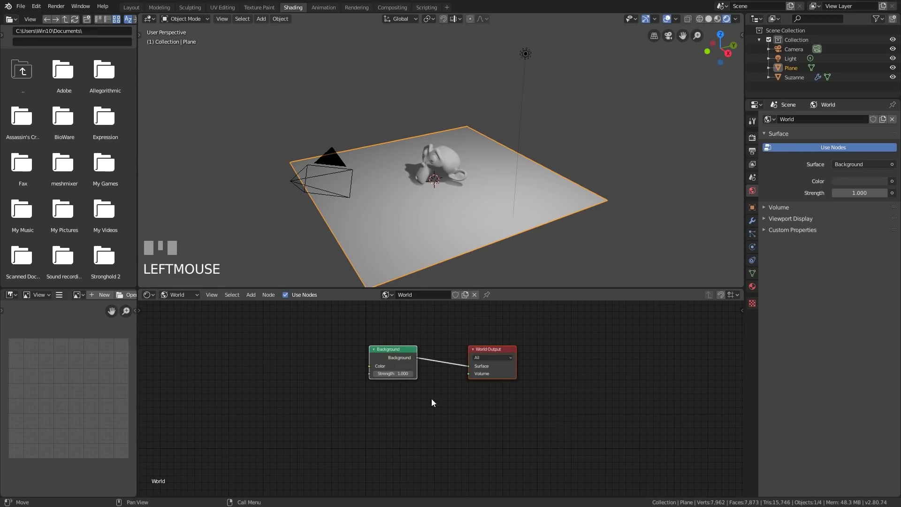
left_click(404, 368)
left_click(436, 296)
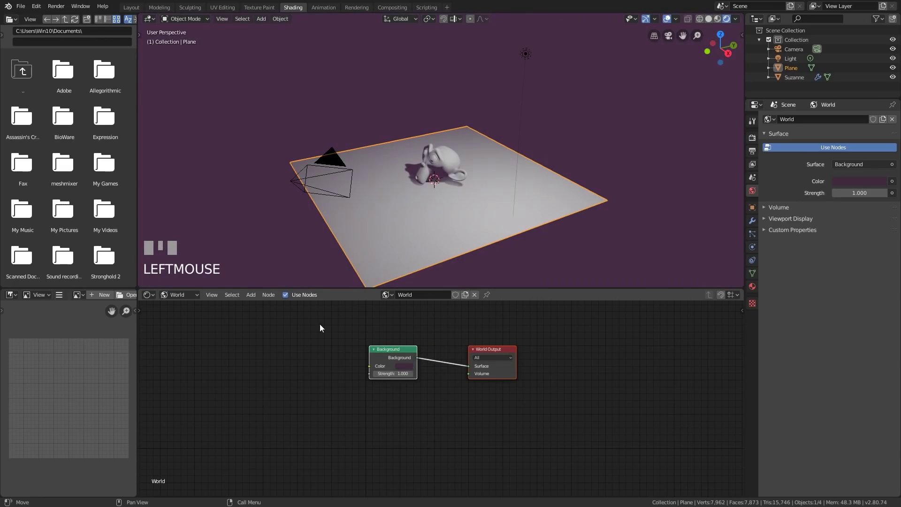
Add an Environment Texture node wired into the Background colour and browse for its image
key("shift+a")
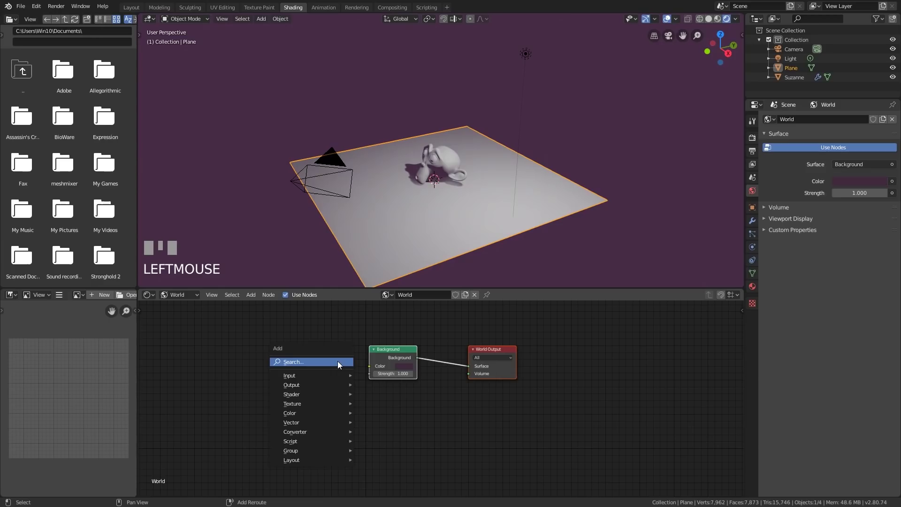
mouse_move(330, 402)
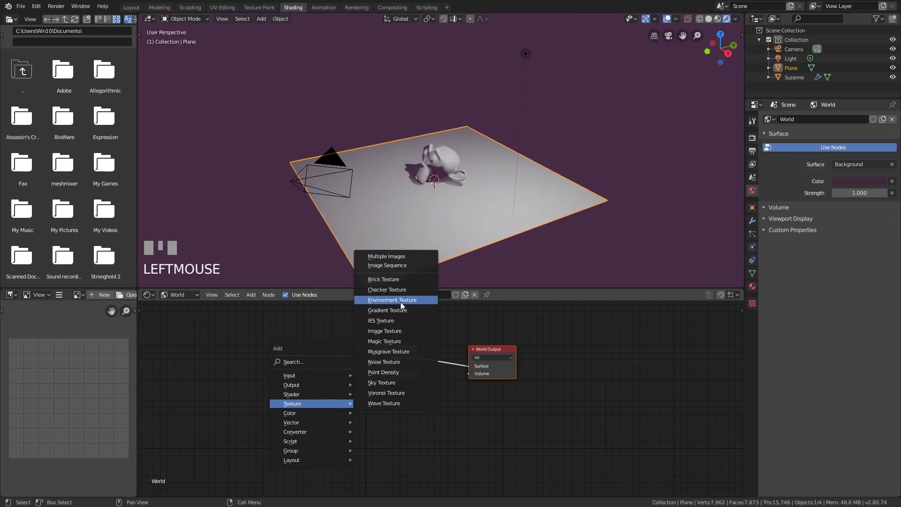
left_click(401, 301)
left_click(259, 353)
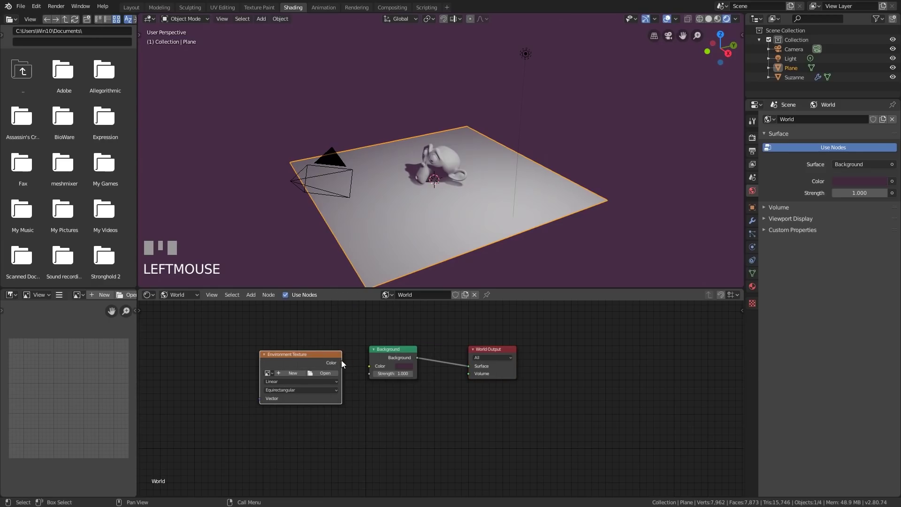
left_click_drag(343, 362, 370, 365)
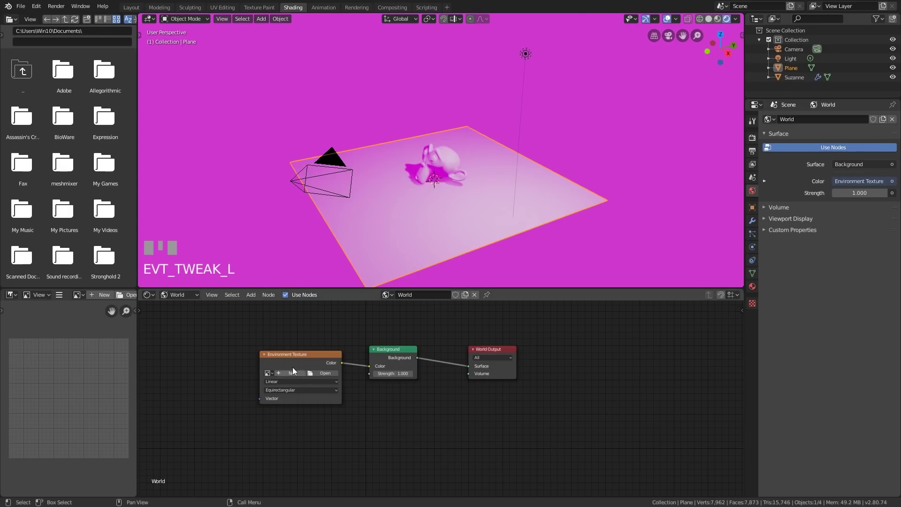
left_click(323, 371)
Pick Old City Centre.jpg from the hdri folder in thumbnail view
left_click(29, 133)
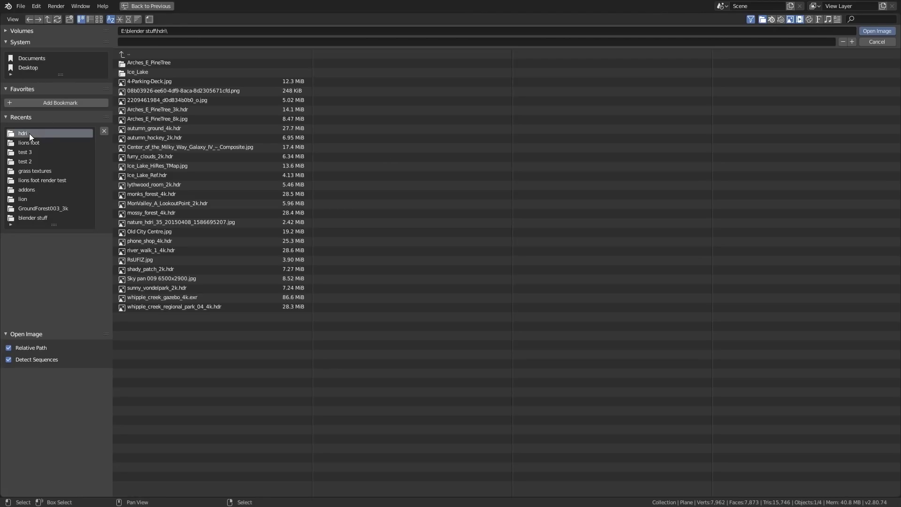
left_click(99, 20)
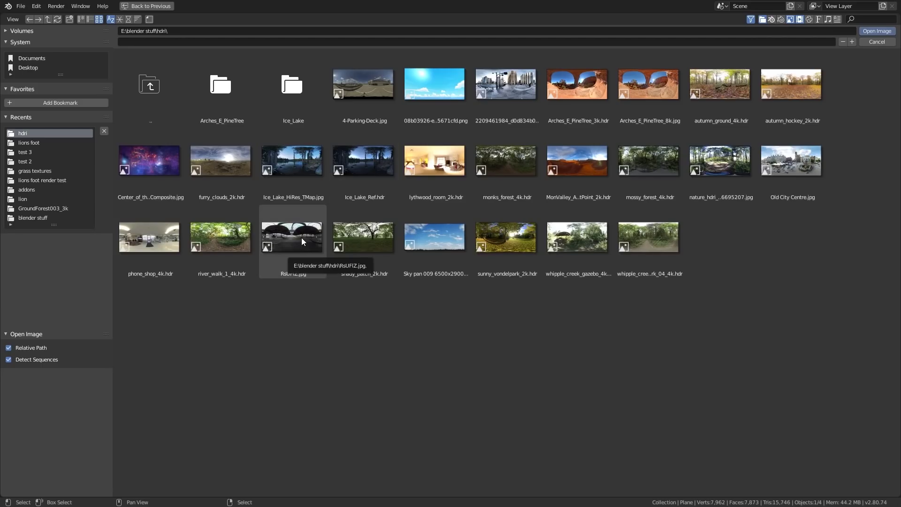
left_click(798, 169)
Load Old City Centre as the world background, frame the scene, and switch the node editor to Object shaders
key("Return")
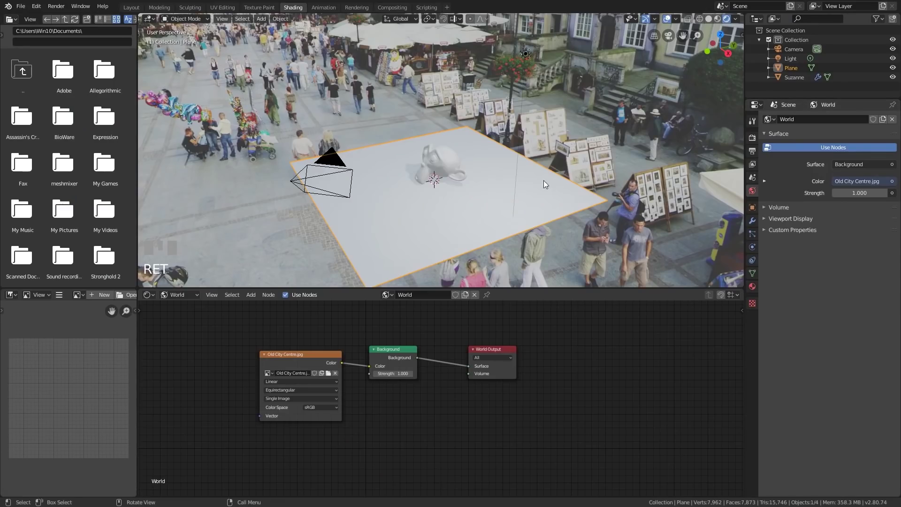
middle_click_drag(543, 180, 522, 178)
scroll(524, 180, "up", 4)
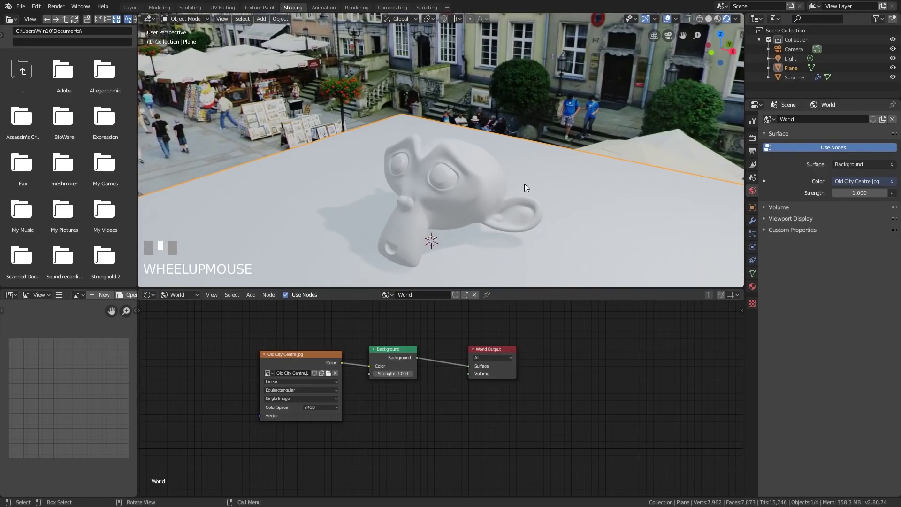
middle_click_drag(514, 205, 525, 142, "shift")
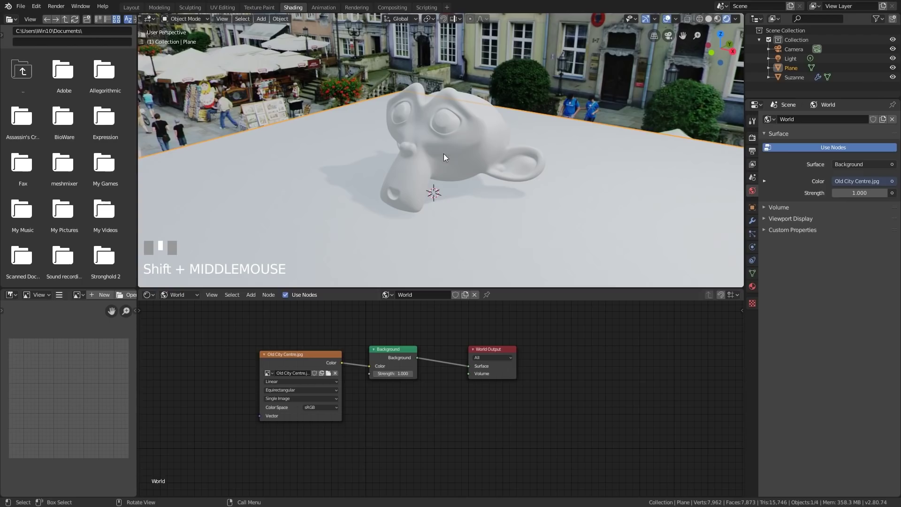
left_click(191, 294)
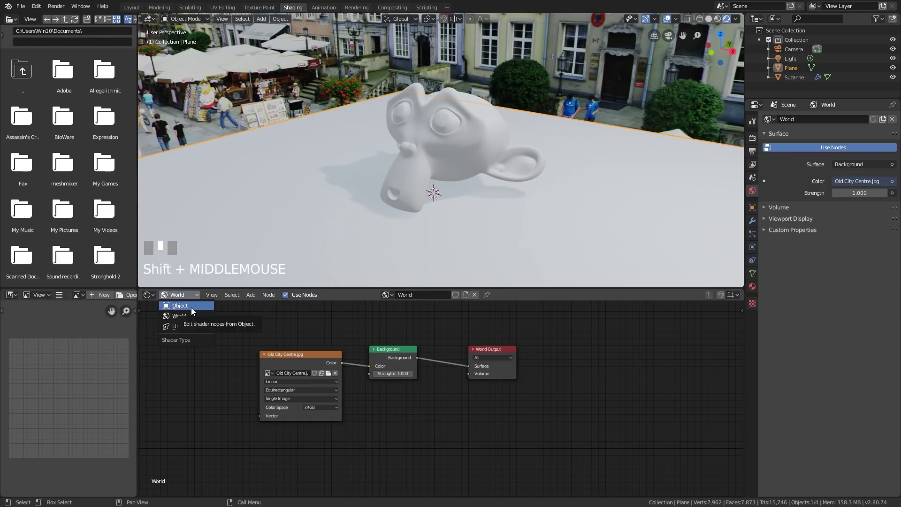
left_click(190, 308)
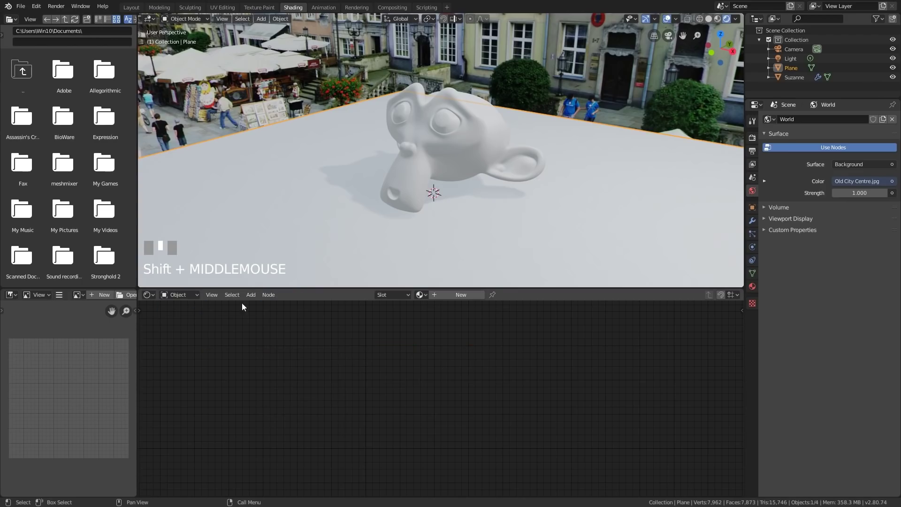
Give Suzanne a new Material.001 with Metallic 1, slightly darker base colour and roughness 0.145
left_click(477, 133)
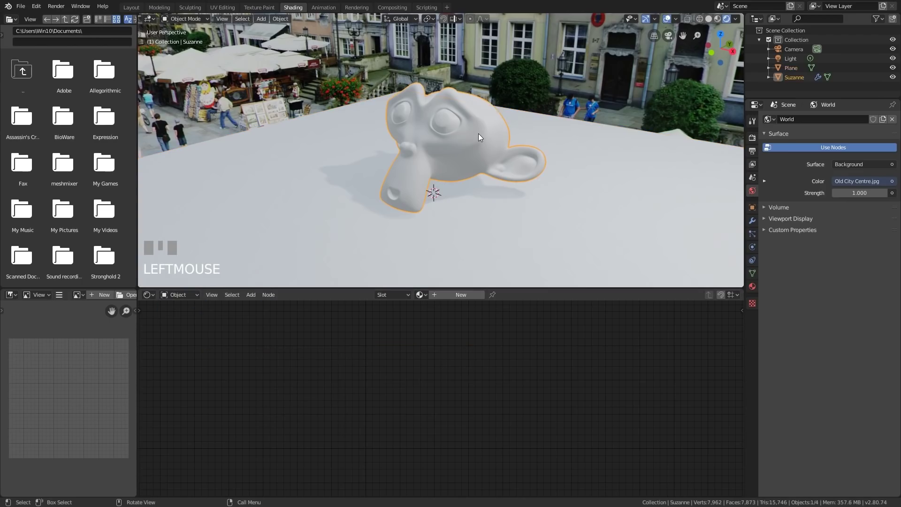
left_click(461, 295)
middle_click_drag(486, 429, 476, 401)
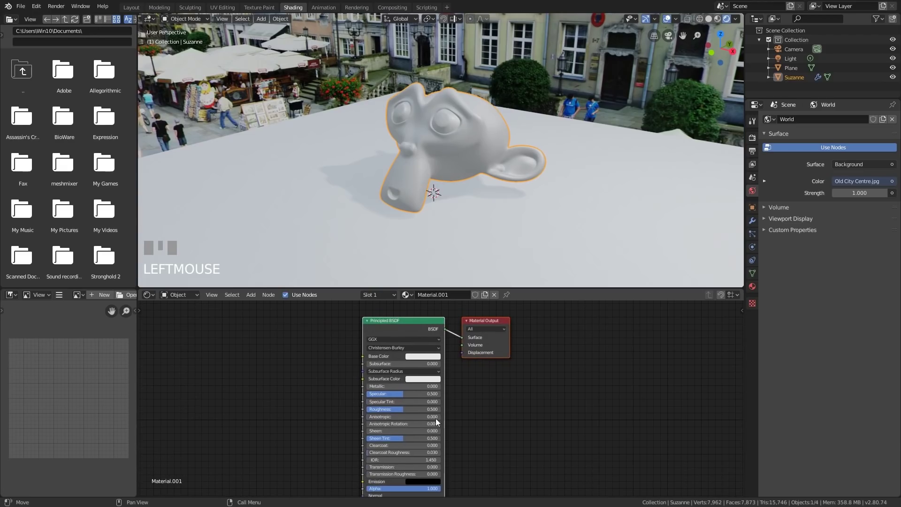
left_click_drag(442, 288, 447, 223)
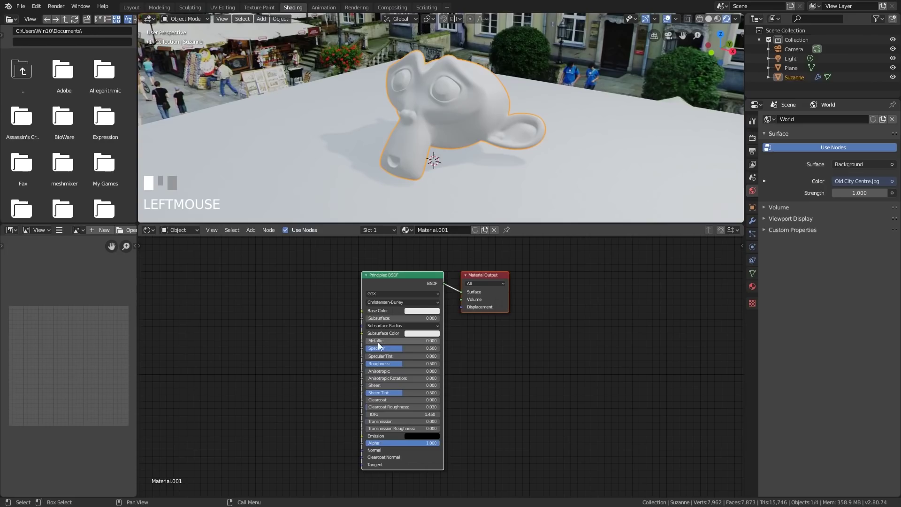
left_click_drag(369, 339, 439, 340)
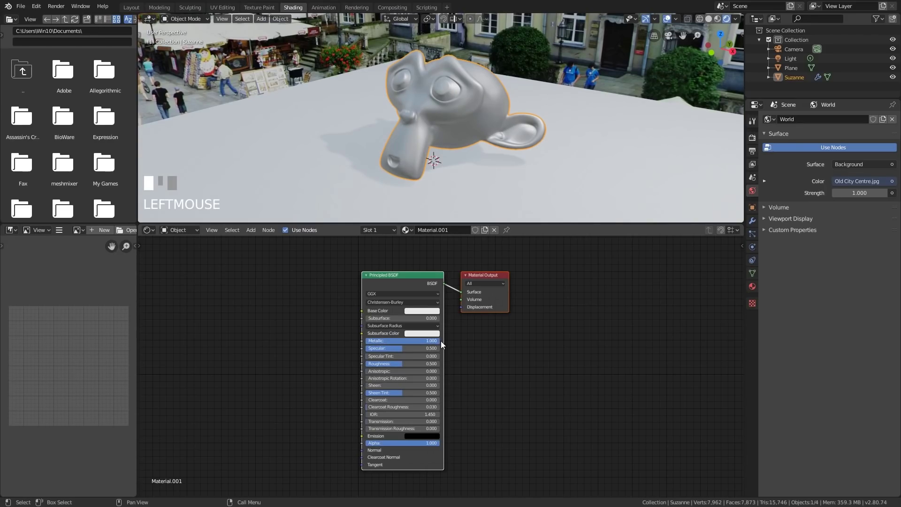
left_click(427, 311)
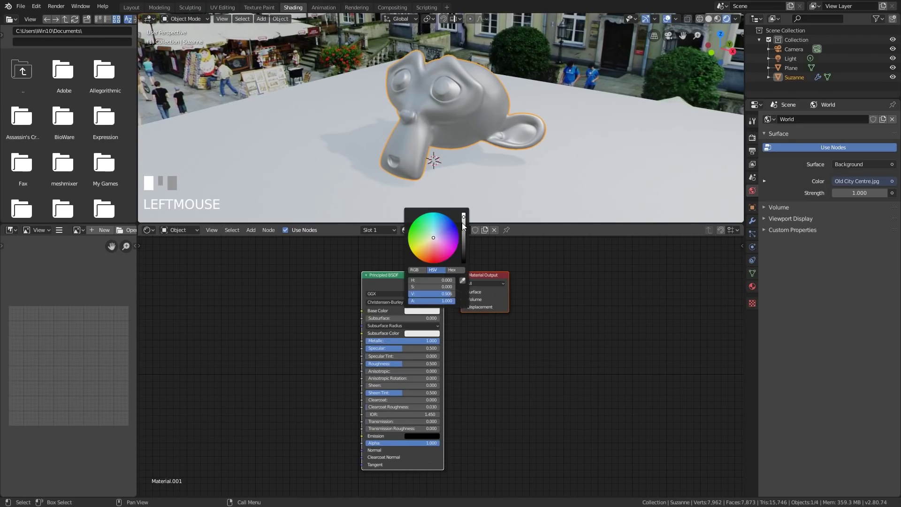
left_click(463, 224)
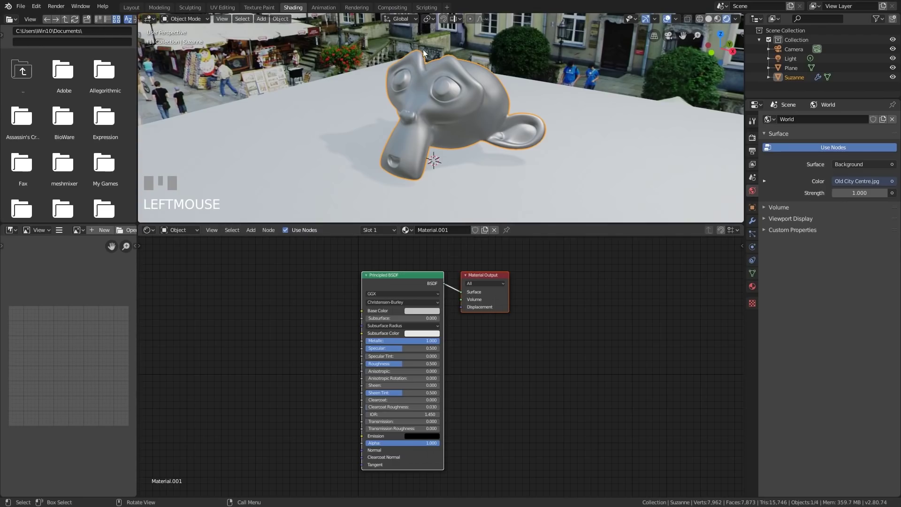
left_click_drag(403, 364, 375, 364)
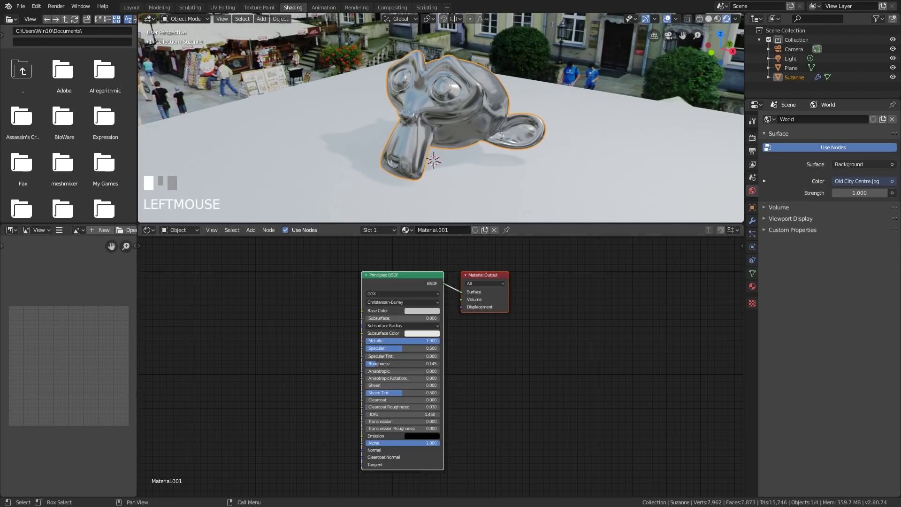
middle_click_drag(460, 113, 535, 147)
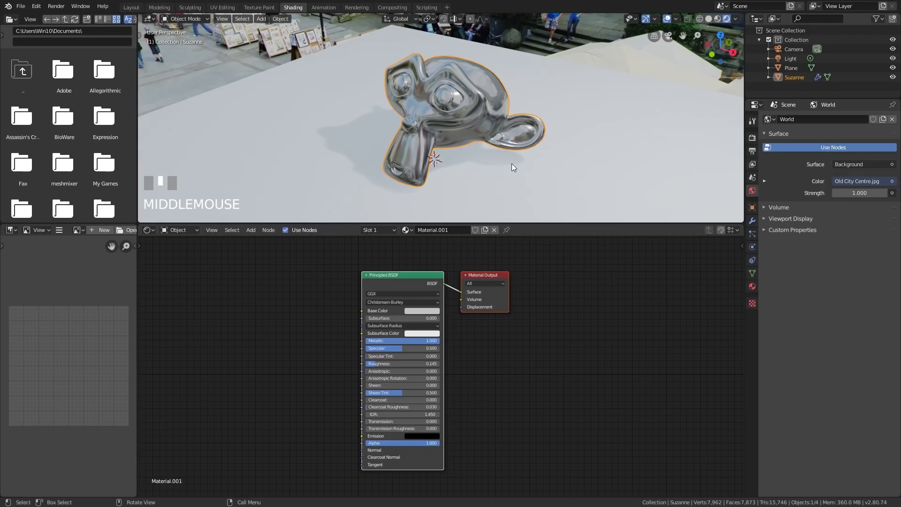
Give the floor plane a new Material.002 with its base colour darkened to 0.743 grey
left_click(752, 137)
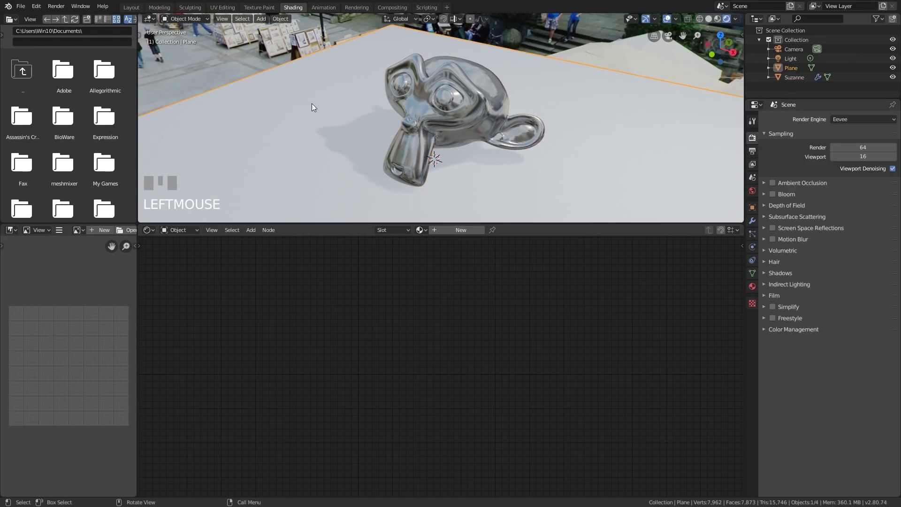
left_click(460, 230)
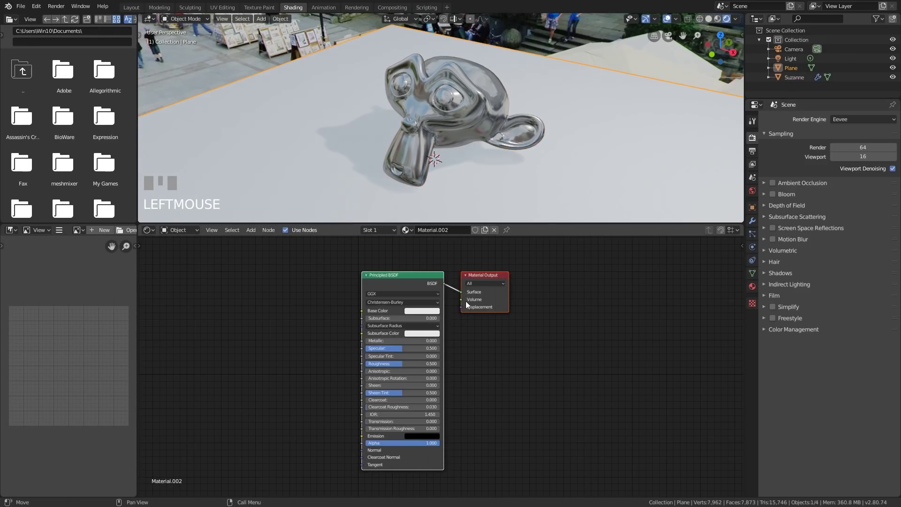
left_click(422, 310)
left_click_drag(464, 218, 464, 225)
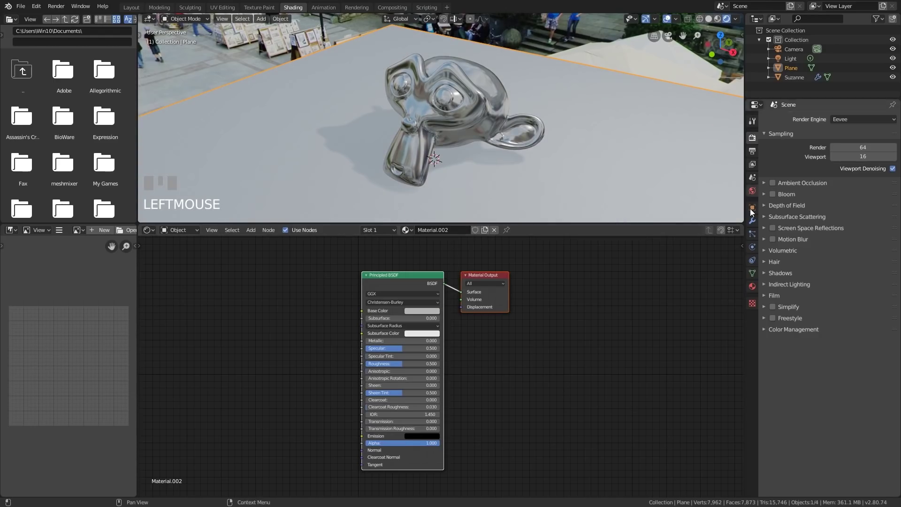
Enable Eevee Ambient Occlusion and raise its Distance to 0.97 m
left_click(774, 182)
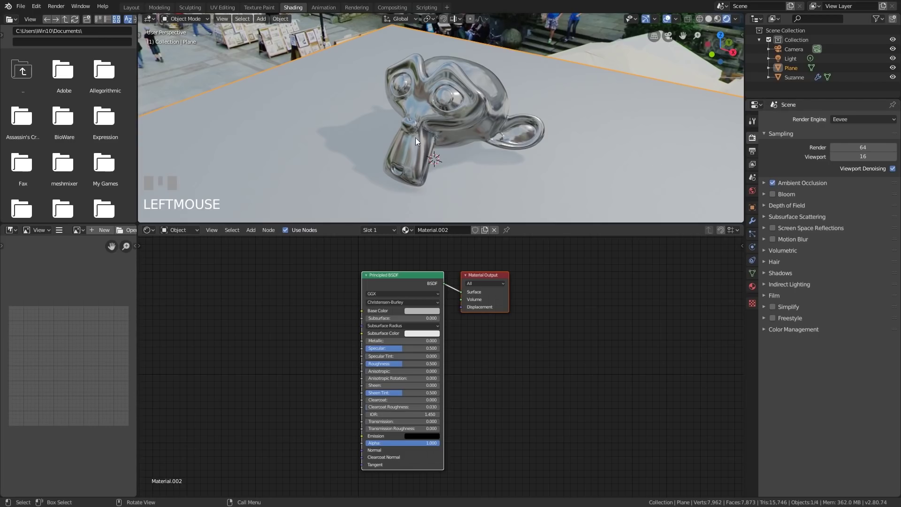
left_click(764, 183)
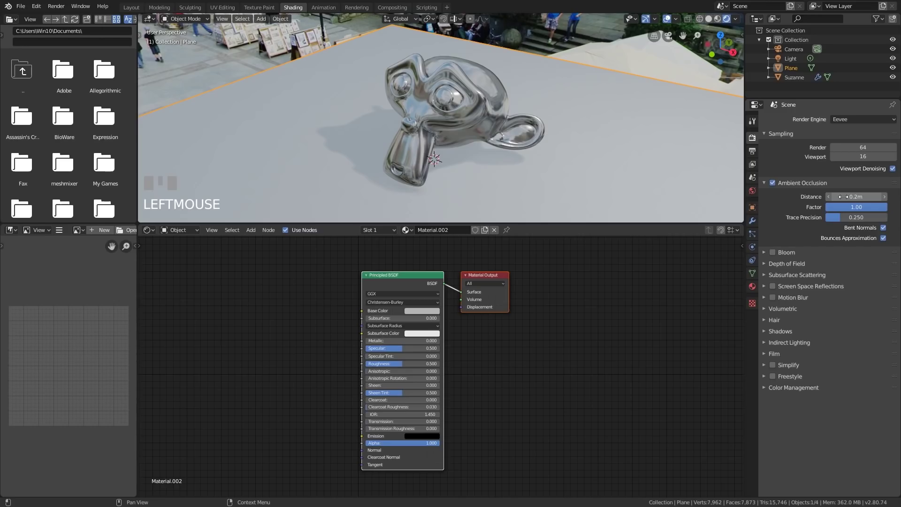
left_click_drag(856, 196, 892, 196)
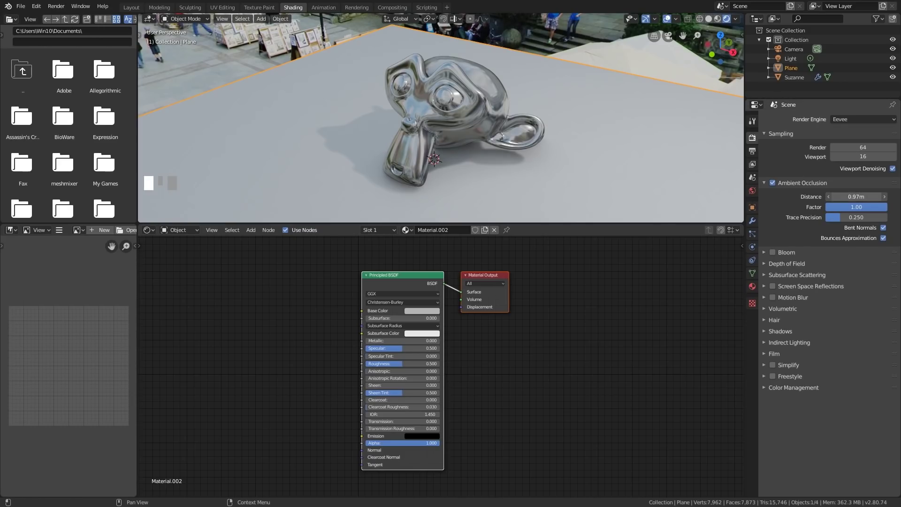
Compare ambient occlusion distances of 2.44 m and 3.3 m while orbiting, settling on 1.76 m
left_click_drag(855, 196, 896, 197)
middle_click_drag(422, 141, 476, 142)
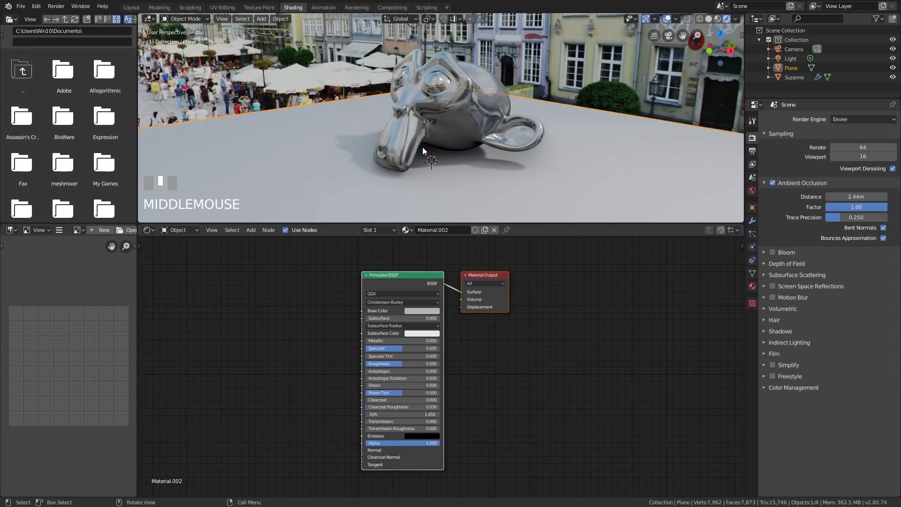
middle_click_drag(424, 149, 513, 150)
middle_click_drag(466, 128, 553, 151)
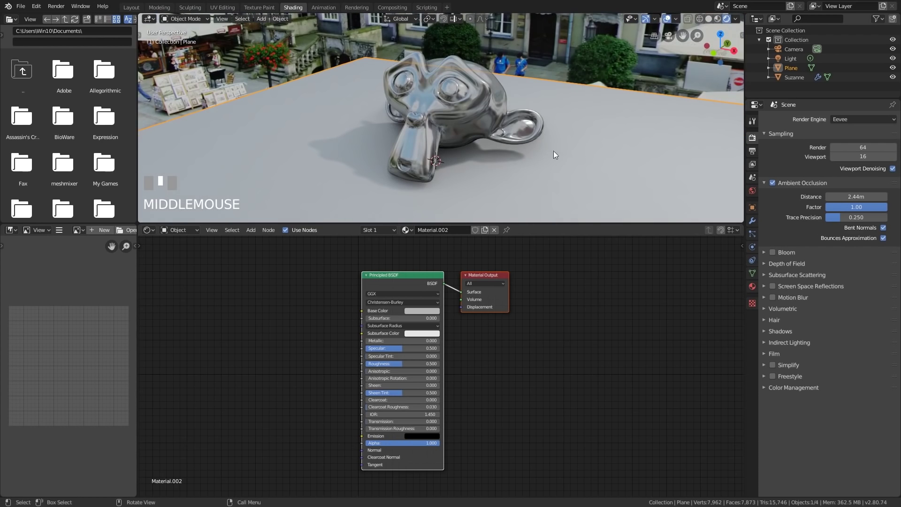
left_click_drag(846, 199, 821, 199)
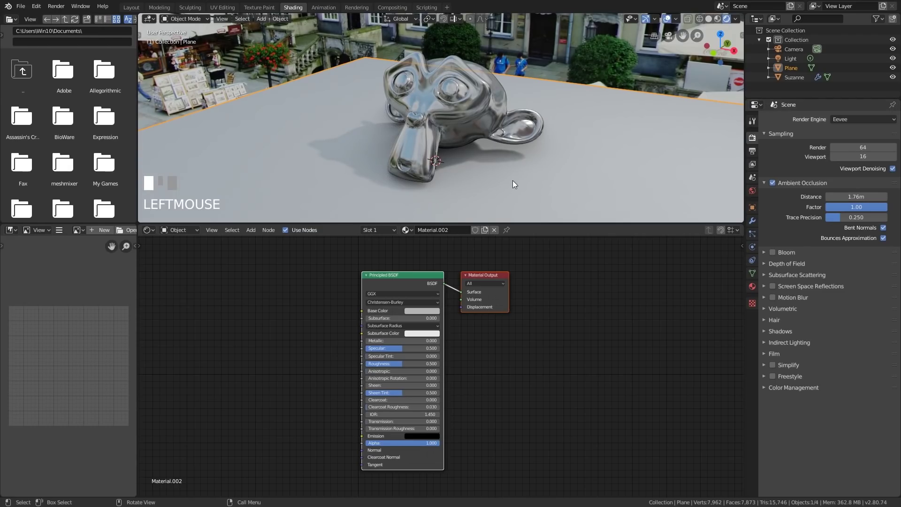
mouse_move(513, 180)
middle_mouse_down()
mouse_move(496, 170)
mouse_move(601, 172)
mouse_move(514, 168)
mouse_move(469, 184)
mouse_move(496, 180)
middle_mouse_up()
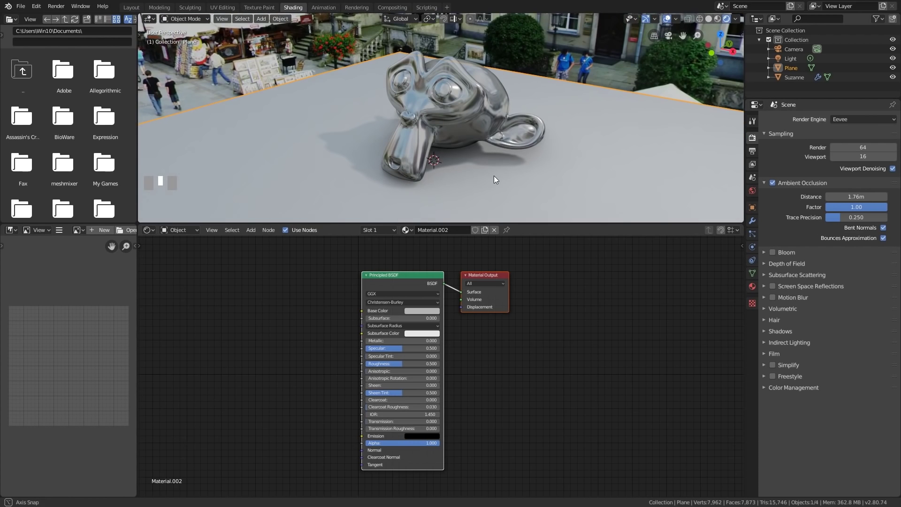
left_click_drag(856, 196, 876, 196)
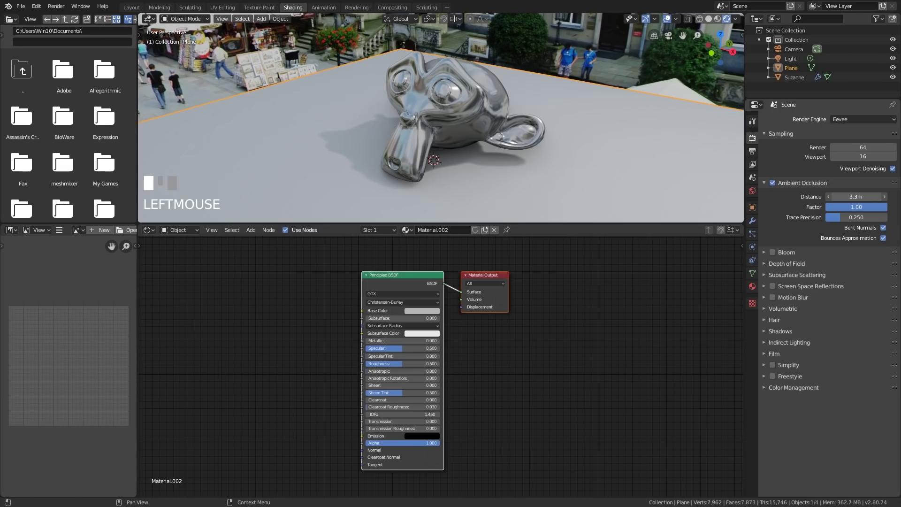
key("ctrl+z")
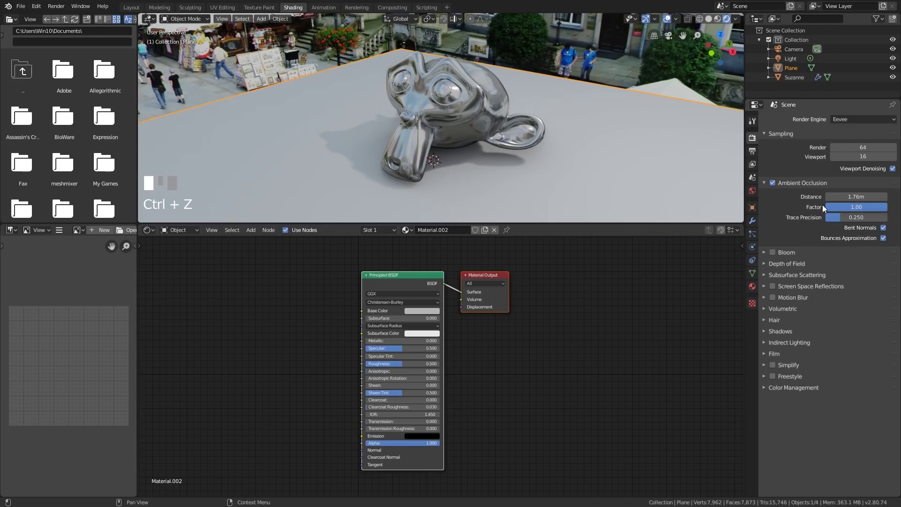
Switch on Eevee bloom and set its Threshold to 0.821 after trying 10
left_click(771, 252)
left_click(770, 252)
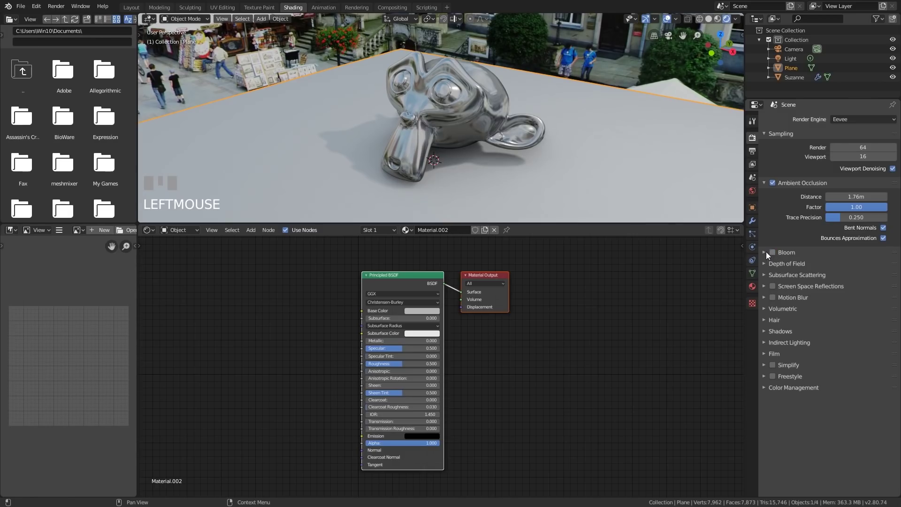
scroll(463, 91, "up", 4)
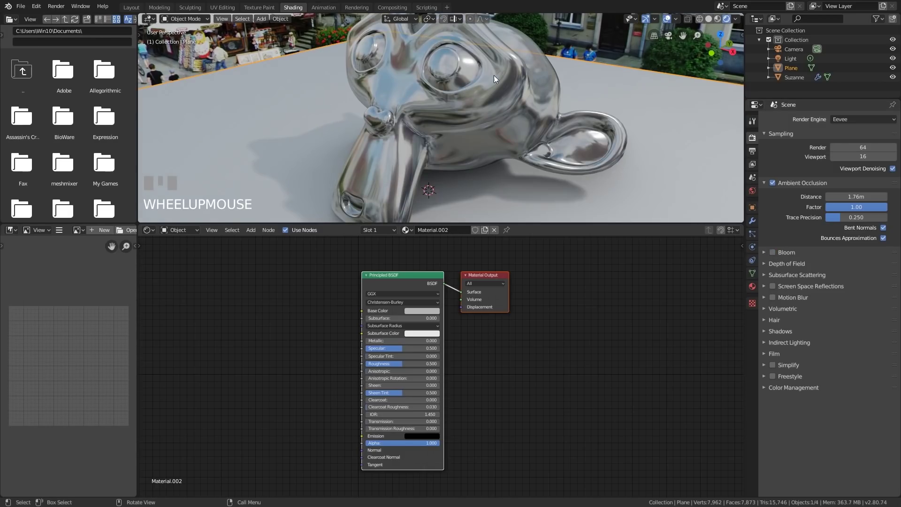
left_click(772, 252)
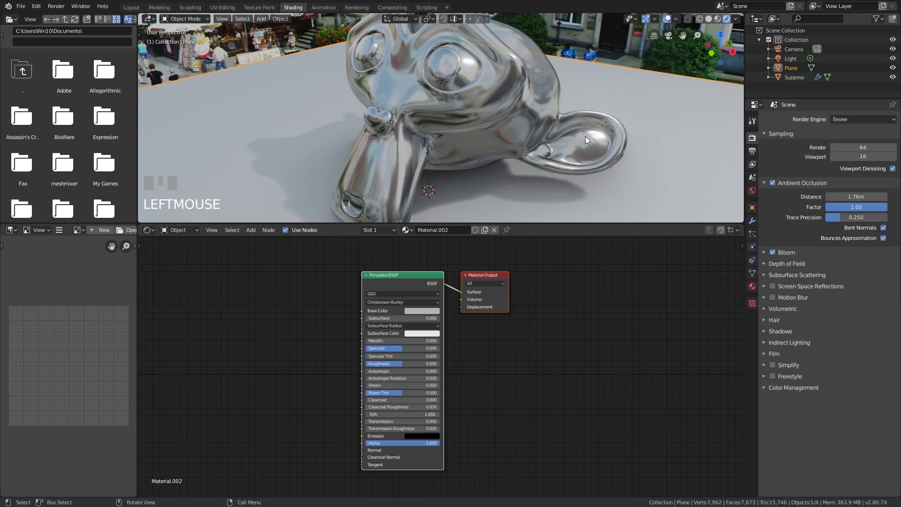
left_click(798, 252)
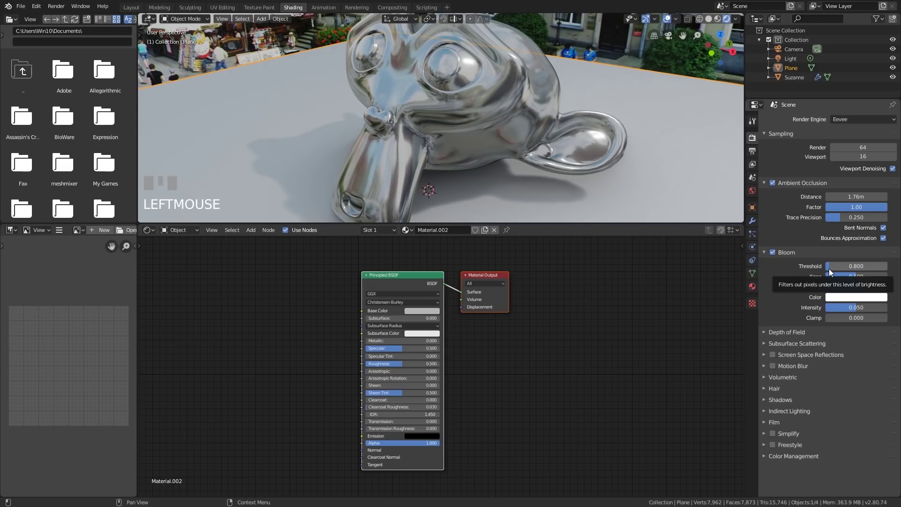
left_click_drag(829, 266, 888, 266)
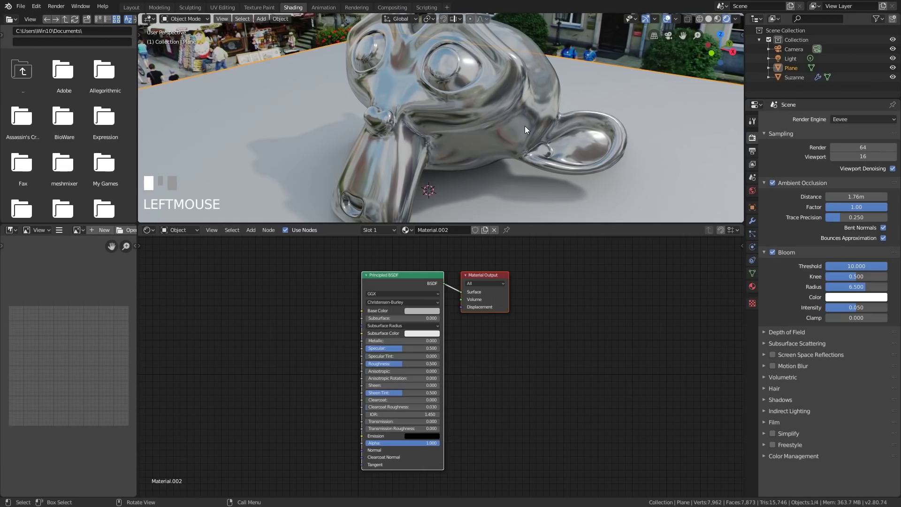
left_click_drag(882, 266, 828, 266)
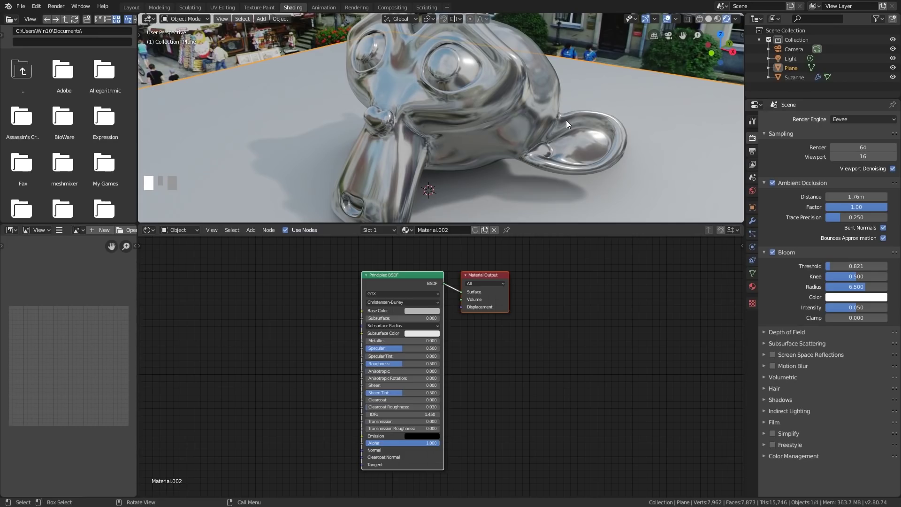
Select the scene's light and change its type from Point to Sun
scroll(566, 120, "down", 6)
scroll(512, 41, "down", 2)
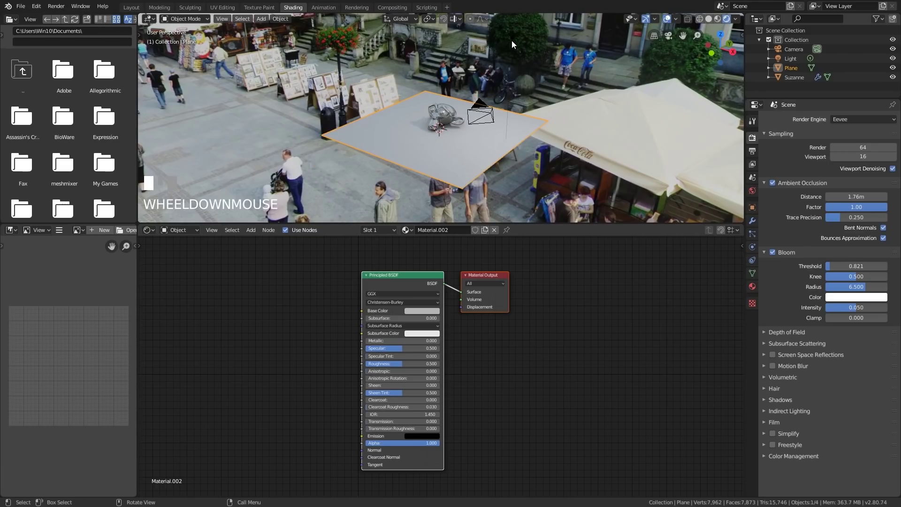
mouse_move(512, 41)
middle_mouse_down()
mouse_move(528, 45)
mouse_move(512, 33)
middle_mouse_up()
left_click(523, 42)
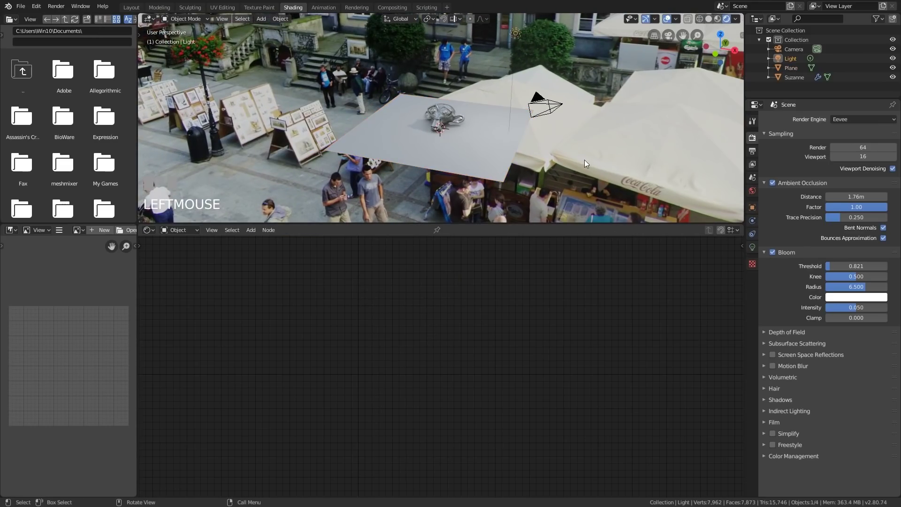
middle_click_drag(585, 163, 554, 160)
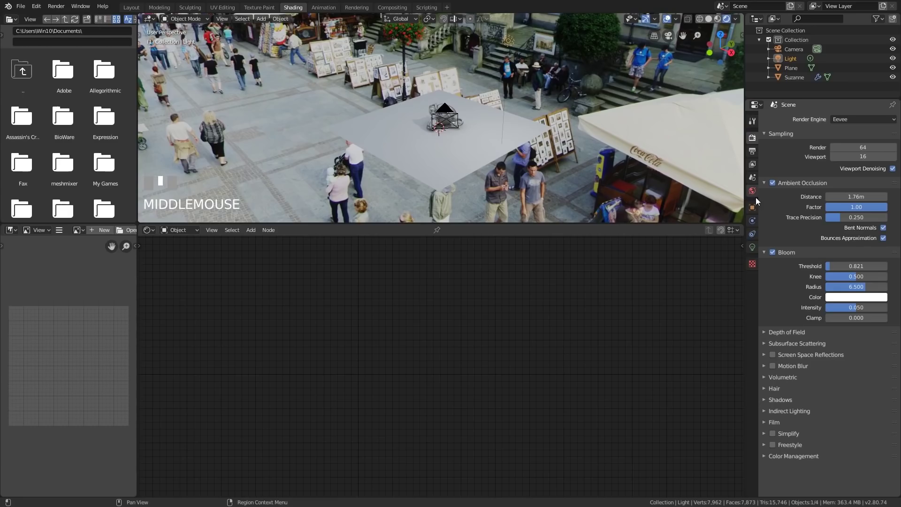
left_click(752, 247)
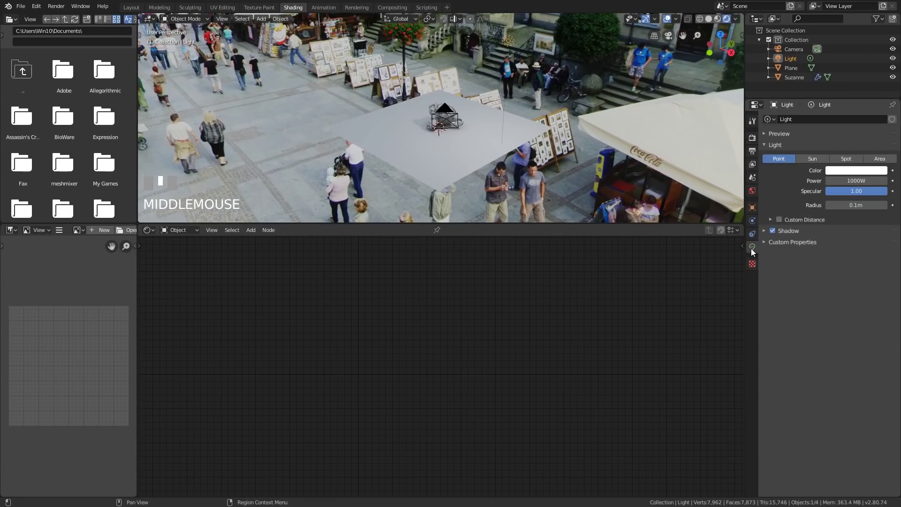
left_click(811, 158)
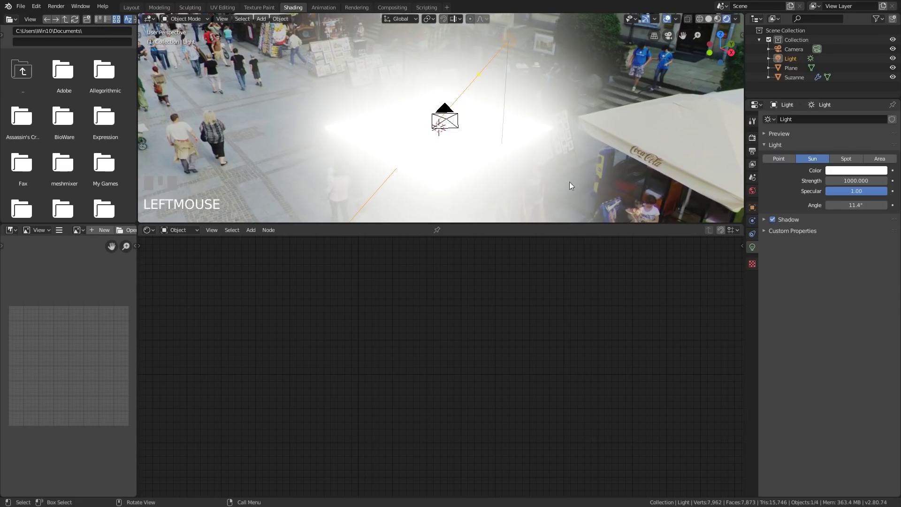
Set the Sun lamp's strength to 1
left_click(850, 182)
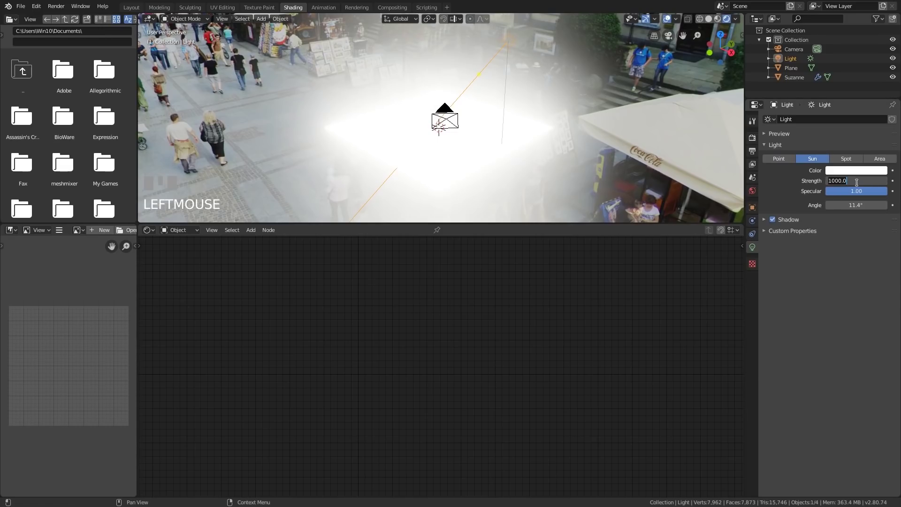
type("1")
key("Return")
scroll(461, 119, "up", 2)
middle_click_drag(460, 119, 481, 121)
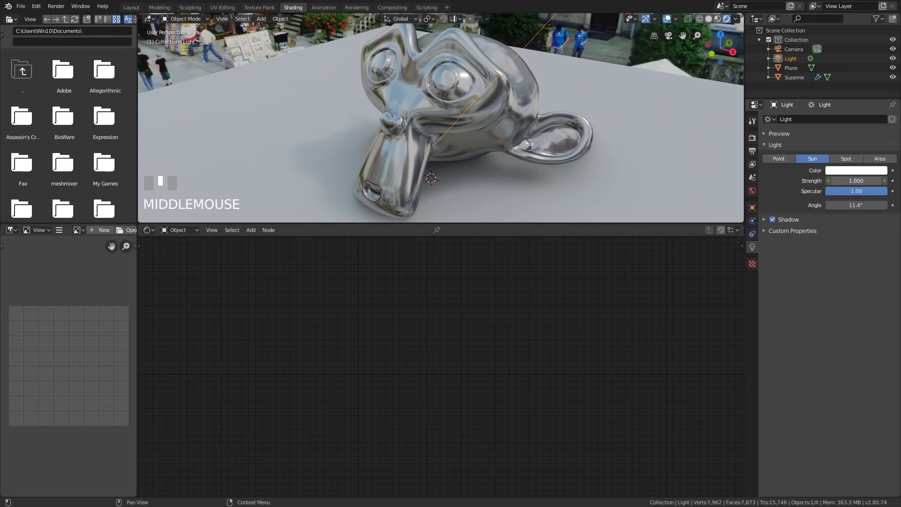
Try higher Sun strengths such as 6.65 and inspect the lighting from several angles
left_click_drag(850, 181, 875, 181)
left_click(862, 180)
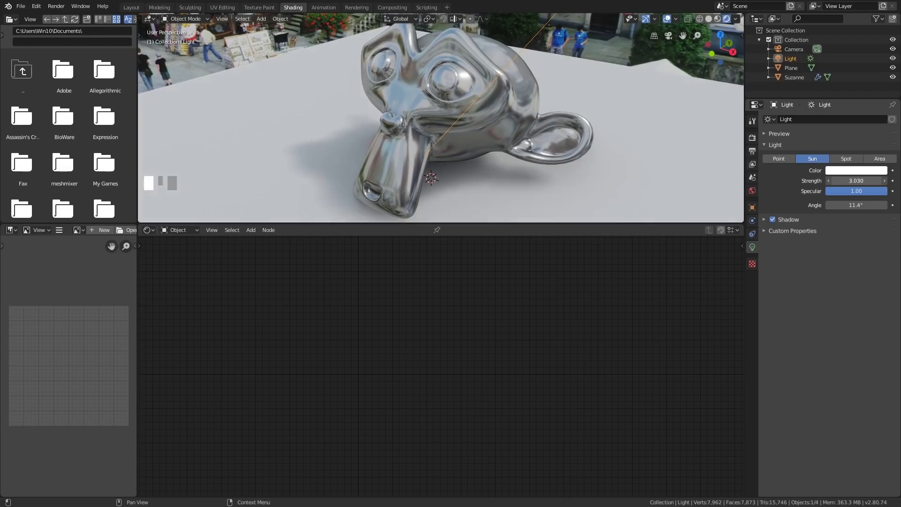
type("6.65")
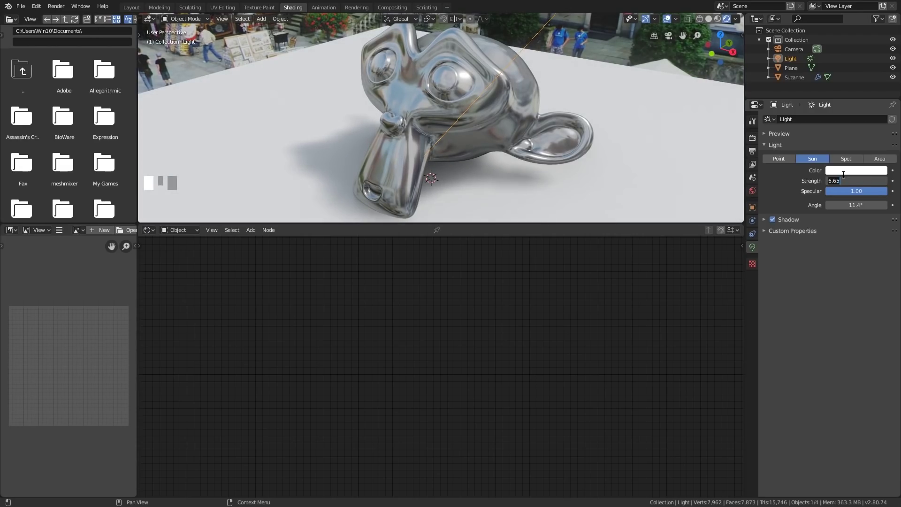
key("Return")
scroll(469, 154, "down", 2)
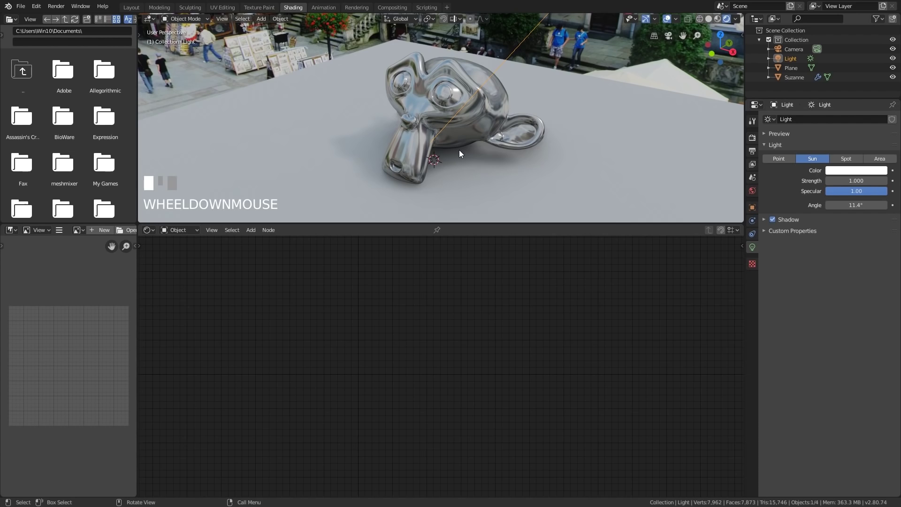
middle_click_drag(459, 150, 175, 91)
middle_click_drag(431, 60, 496, 137)
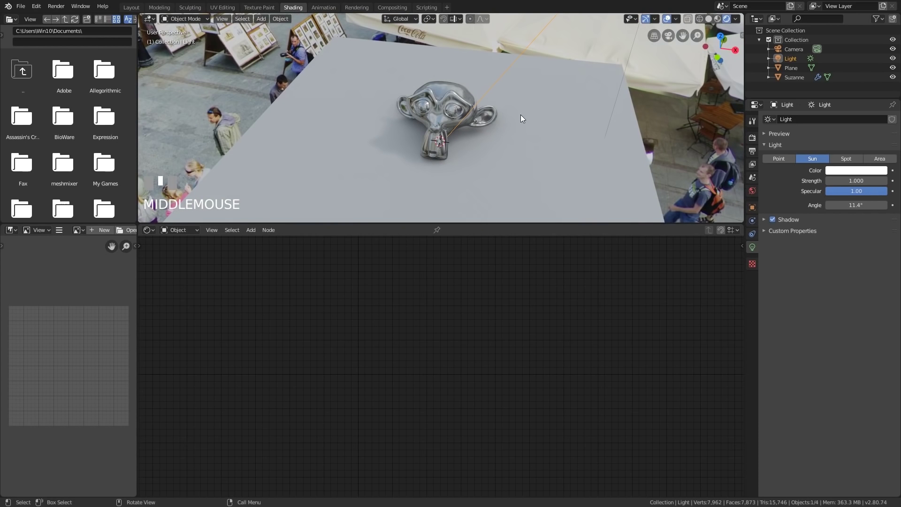
middle_click_drag(459, 83, 482, 90)
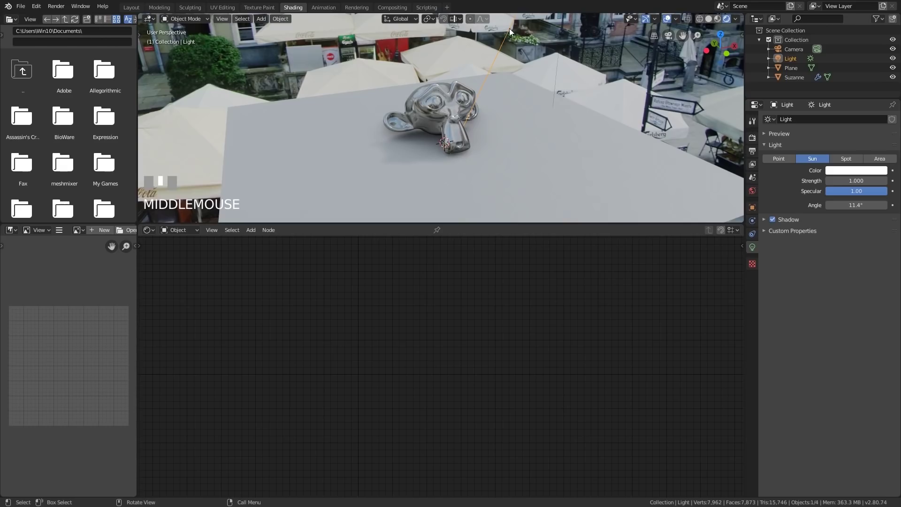
middle_click_drag(510, 30, 516, 146)
scroll(516, 146, "up", 2)
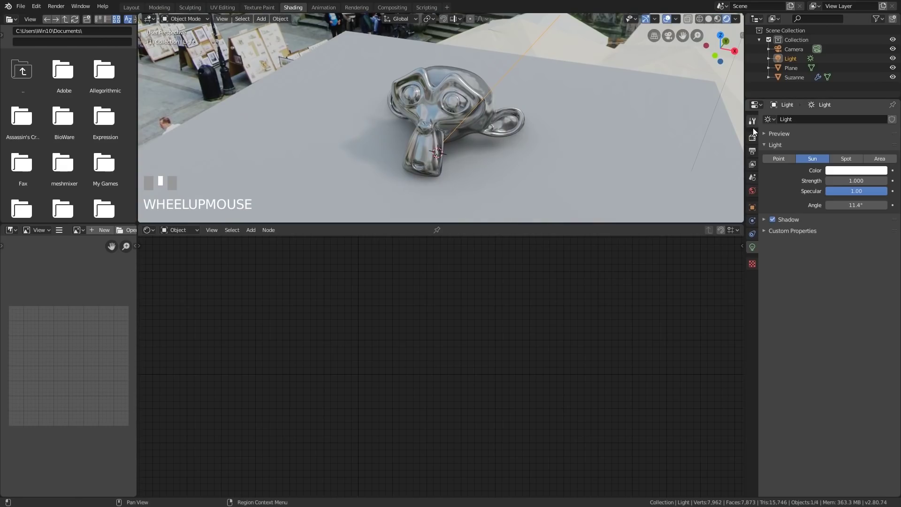
Enable Eevee Screen Space Reflections, toggling them off and on to compare Suzanne's reflections
left_click(752, 137)
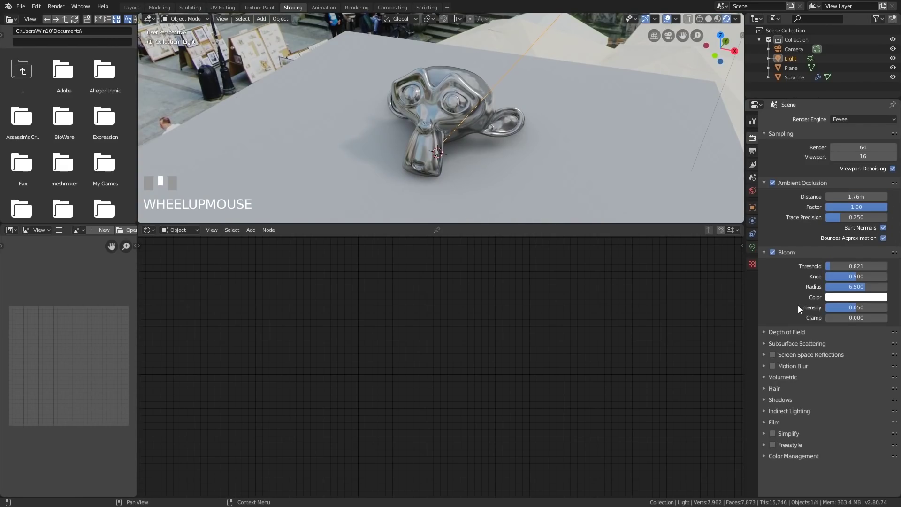
left_click(765, 354)
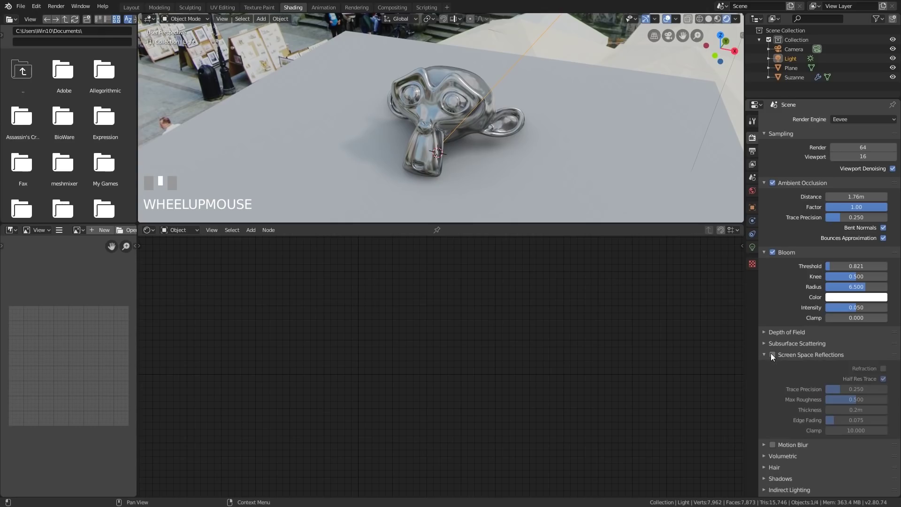
left_click(772, 354)
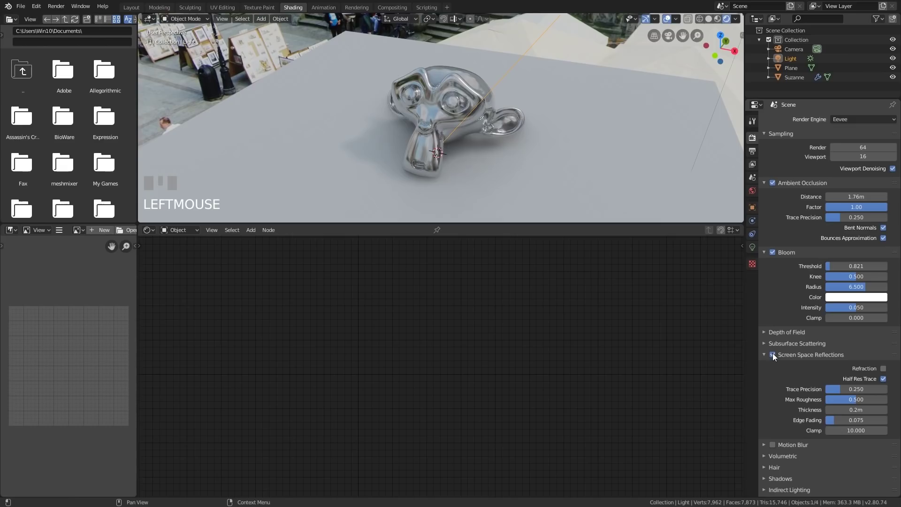
mouse_move(491, 132)
middle_mouse_down()
mouse_move(458, 125)
mouse_move(480, 137)
middle_mouse_up()
scroll(490, 149, "up", 3)
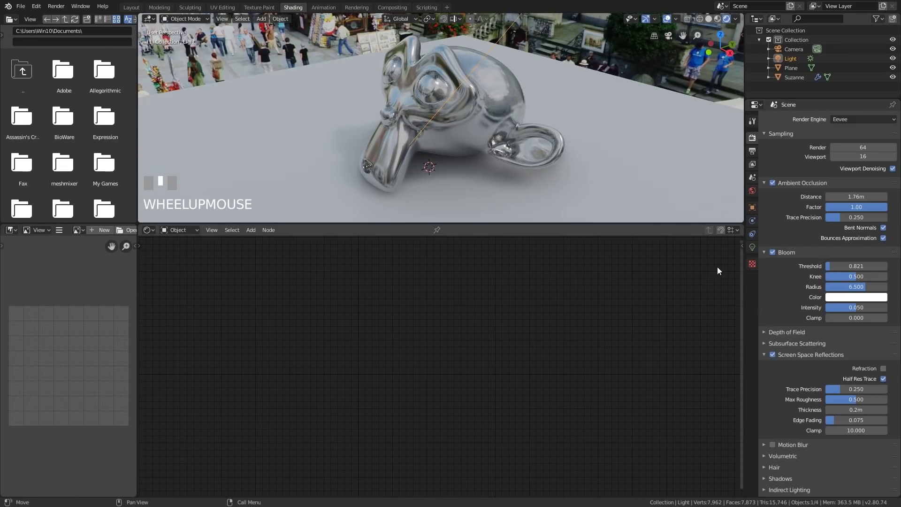
left_click(772, 355)
left_click(773, 354)
left_click(772, 354)
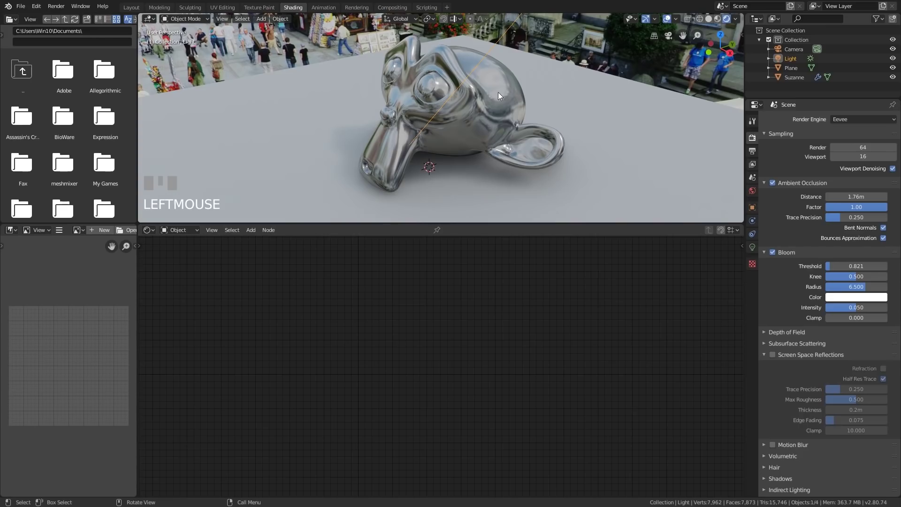
left_click(772, 355)
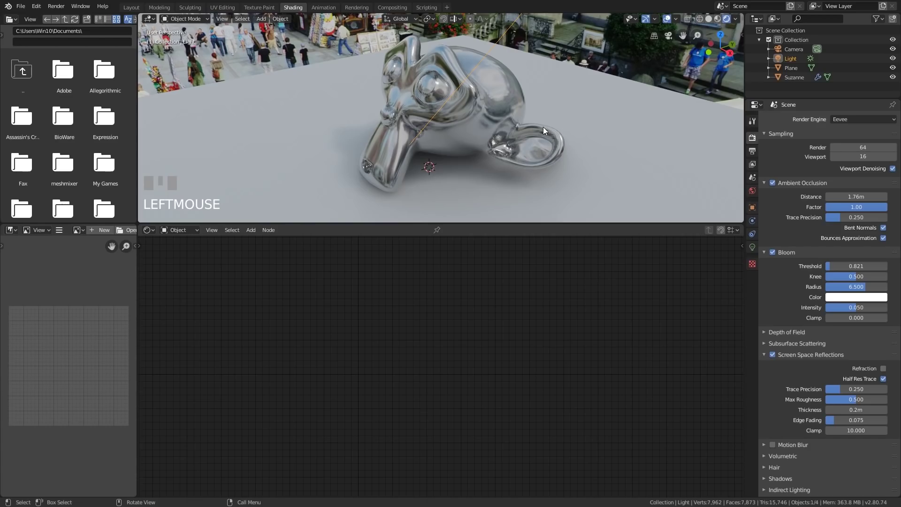
scroll(559, 146, "up", 3)
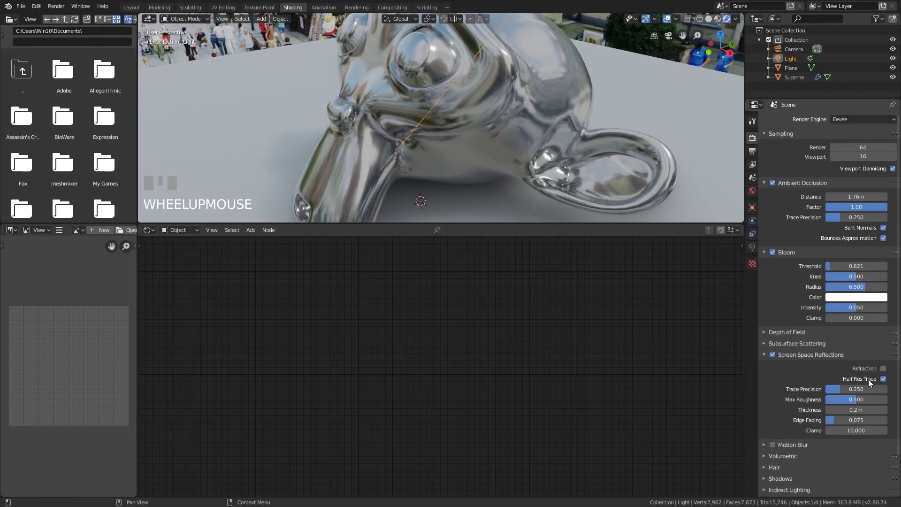
Turn off Half Res Trace and set reflection Edge Fading to 0.179
left_click(884, 380)
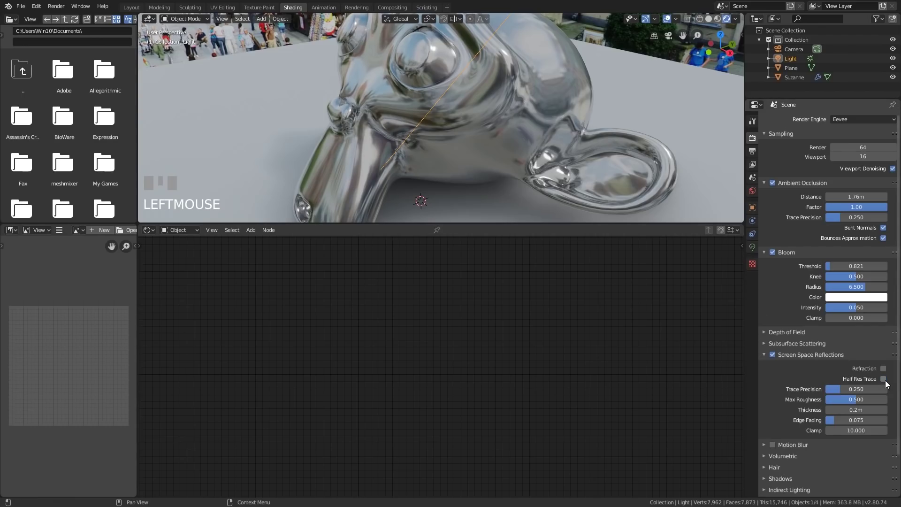
middle_click_drag(384, 188, 413, 150)
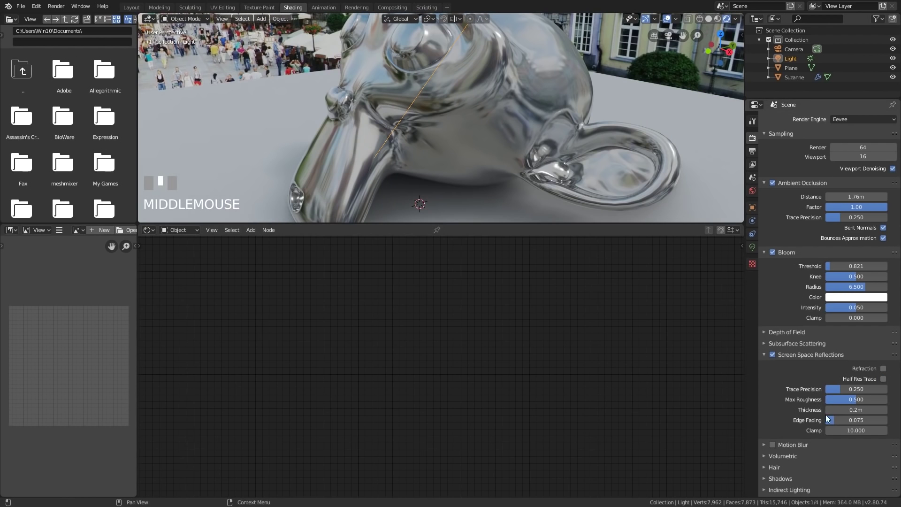
left_click_drag(831, 421, 877, 421)
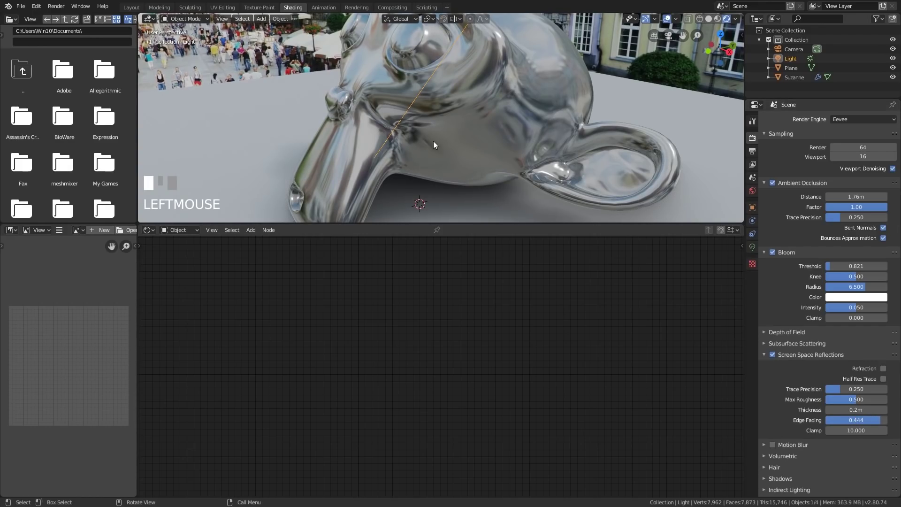
scroll(514, 136, "down", 4)
mouse_move(515, 138)
middle_mouse_down()
mouse_move(610, 117)
mouse_move(575, 110)
mouse_move(512, 132)
middle_mouse_up()
mouse_move(856, 420)
left_mouse_down()
mouse_move(831, 420)
mouse_move(847, 420)
left_mouse_up()
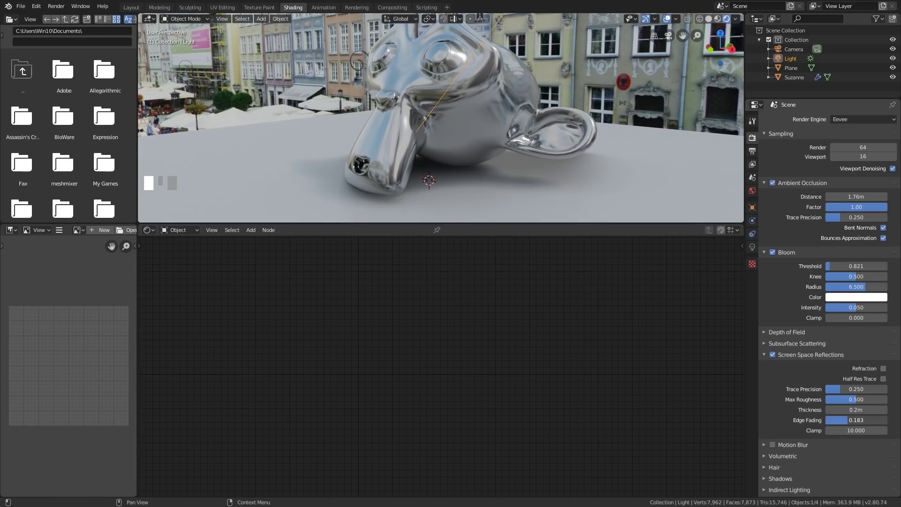
middle_click_drag(625, 188, 455, 94)
scroll(455, 90, "up", 3)
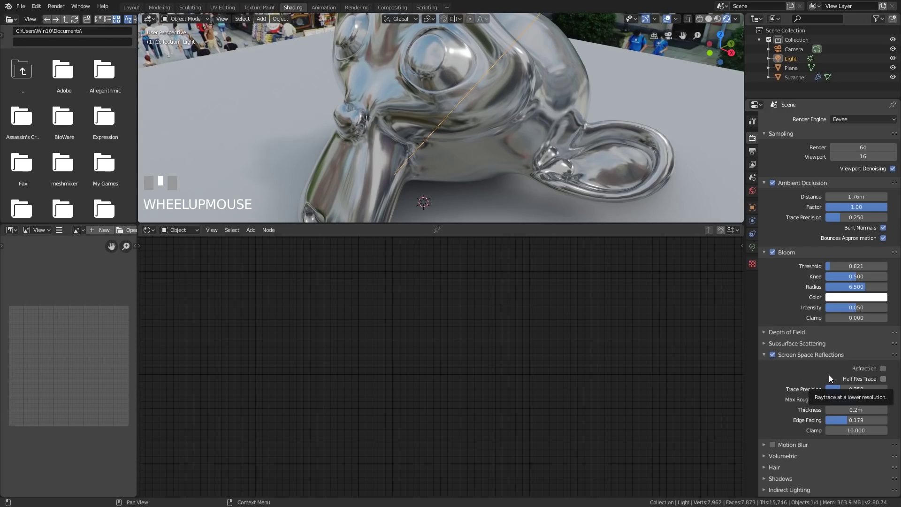
Expand the Eevee Shadows panel and tick Soft Shadows, then zoom the view out
scroll(820, 368, "down", 2)
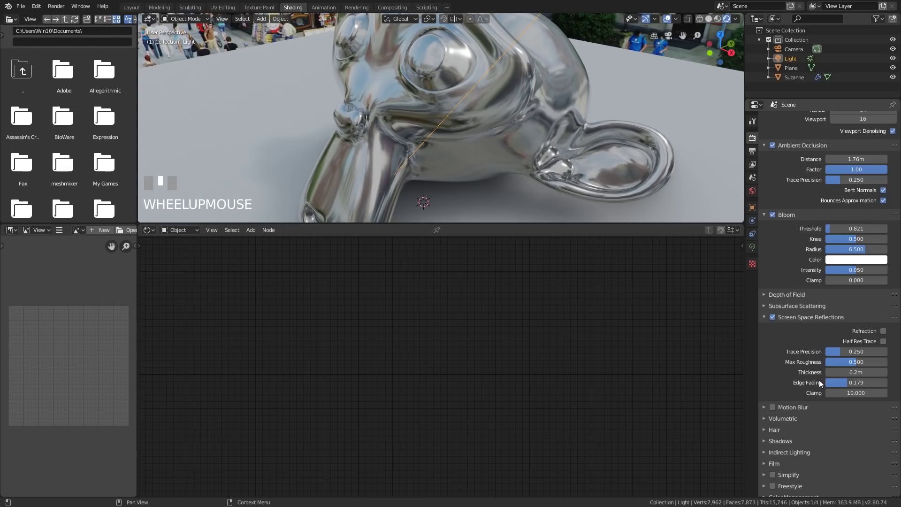
scroll(818, 382, "down", 1)
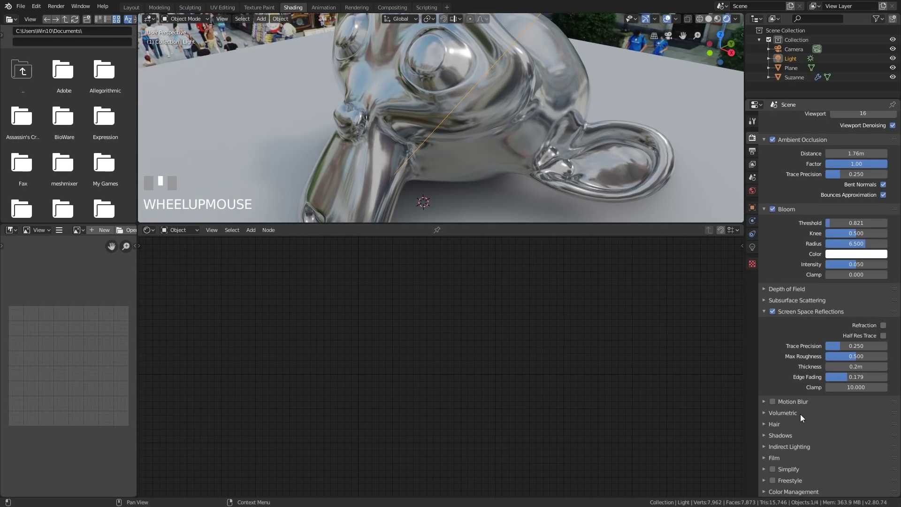
left_click(770, 436)
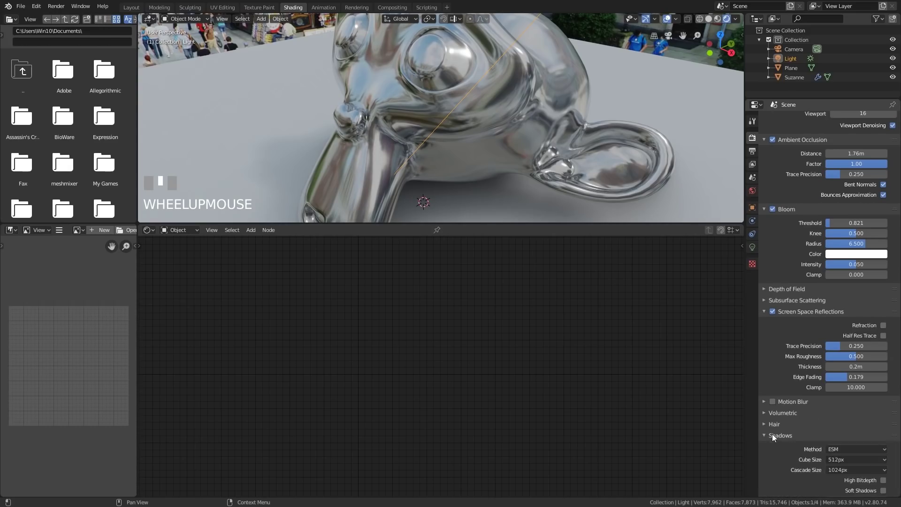
scroll(794, 387, "down", 4)
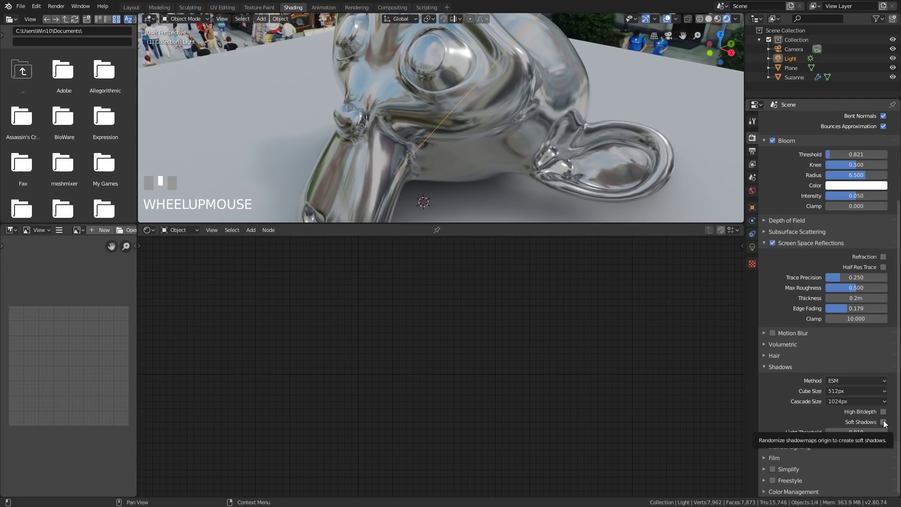
left_click(883, 421)
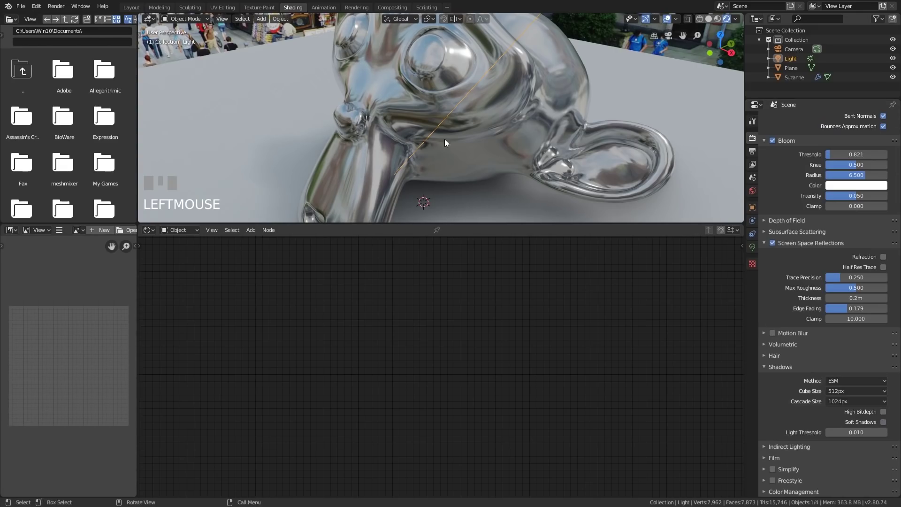
middle_click_drag(444, 139, 469, 129)
scroll(469, 128, "down", 3)
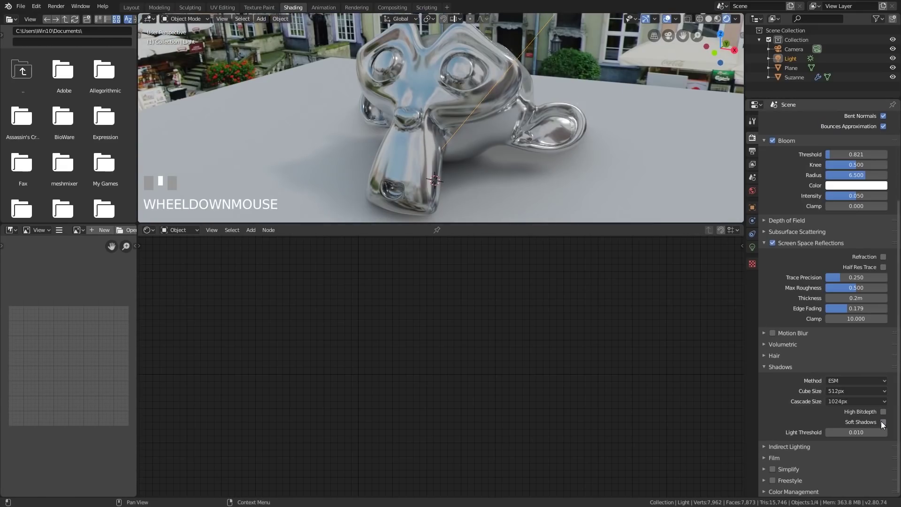
scroll(529, 92, "down", 4)
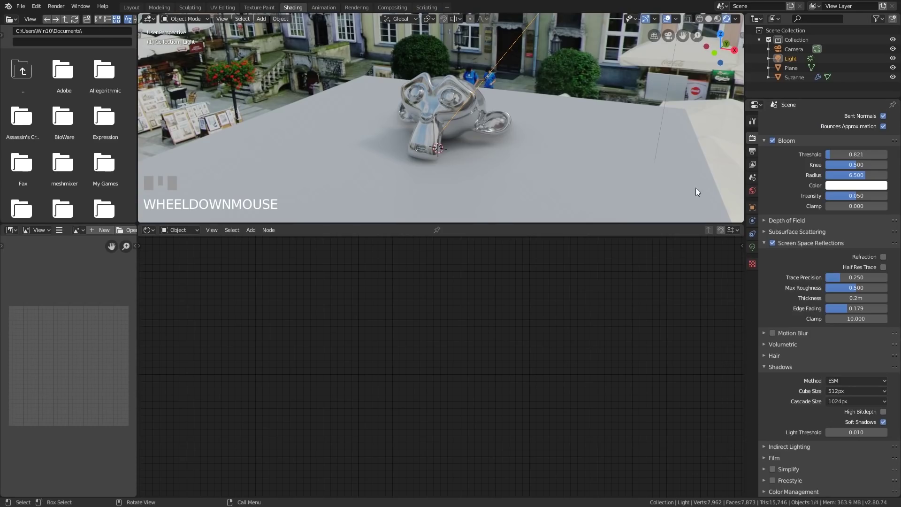
Enable Contact Shadows in the Sun lamp's Shadow settings
left_click(752, 247)
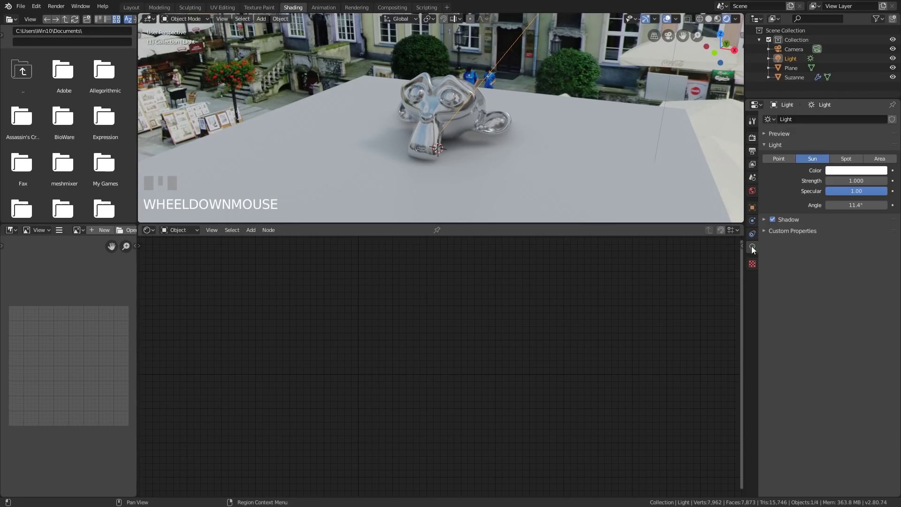
left_click(765, 219)
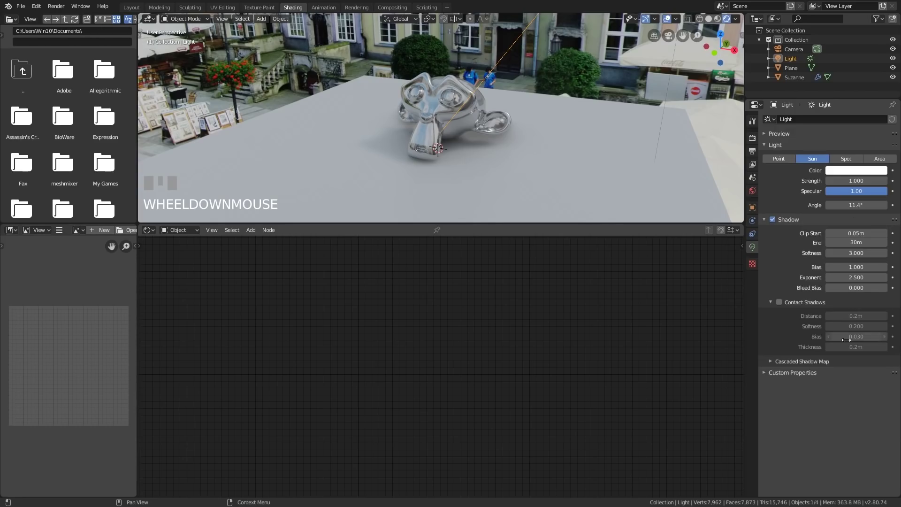
left_click(780, 305)
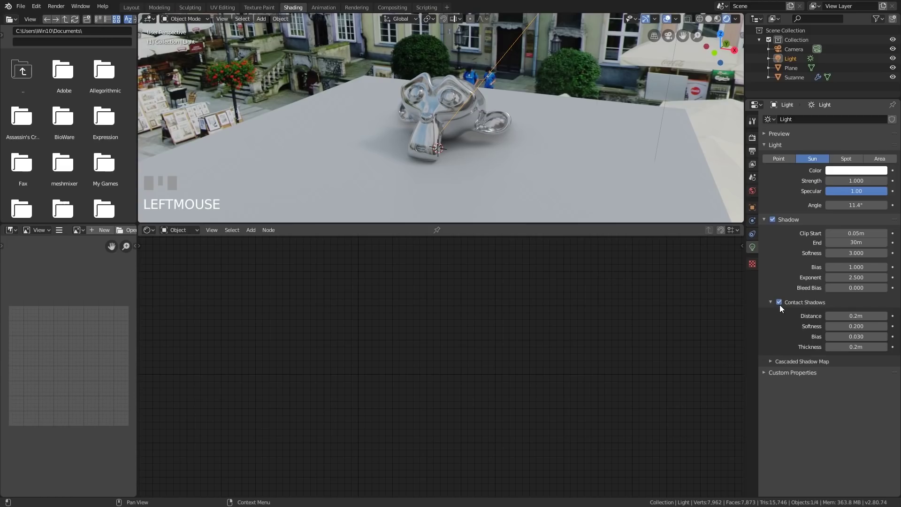
left_click(779, 303)
left_click(779, 303)
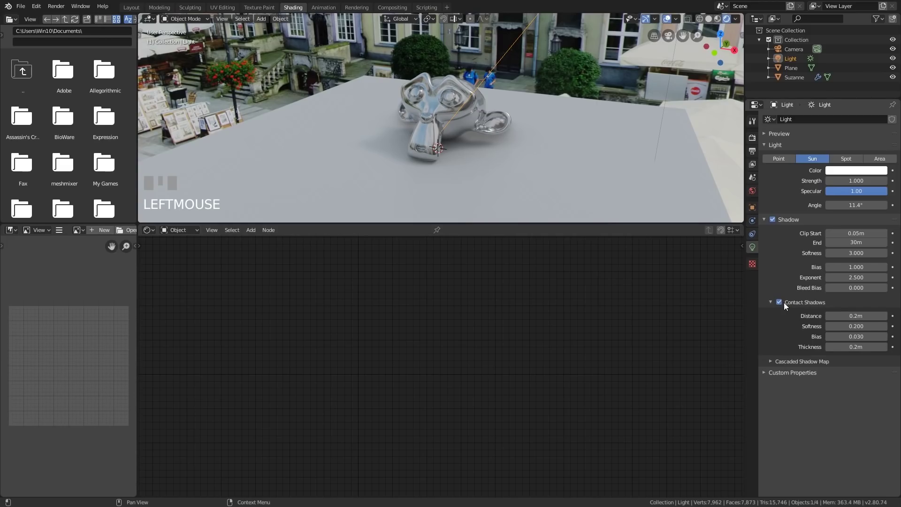
Raise the contact shadow Softness to 3.900, checking the softened shadow under Suzanne
mouse_move(856, 326)
left_mouse_down()
mouse_move(900, 325)
mouse_move(850, 326)
left_mouse_up()
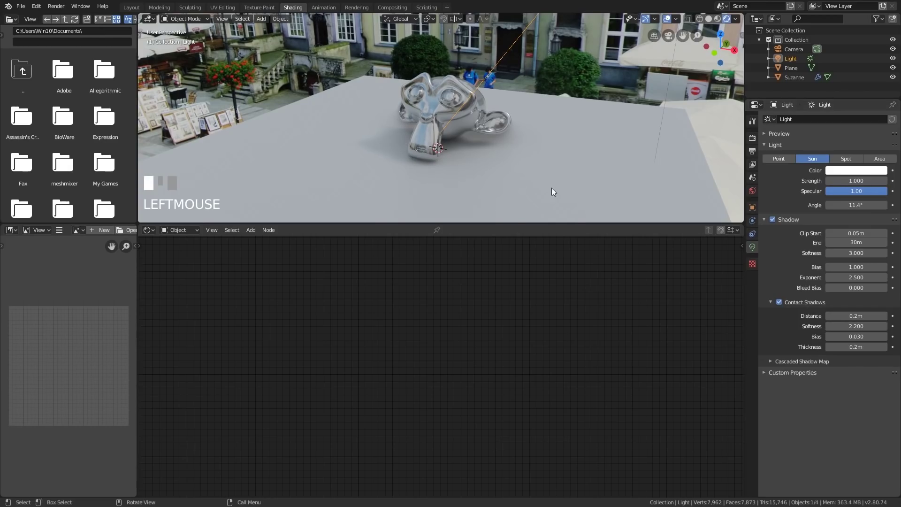
scroll(455, 146, "up", 3)
middle_click_drag(455, 145, 483, 176)
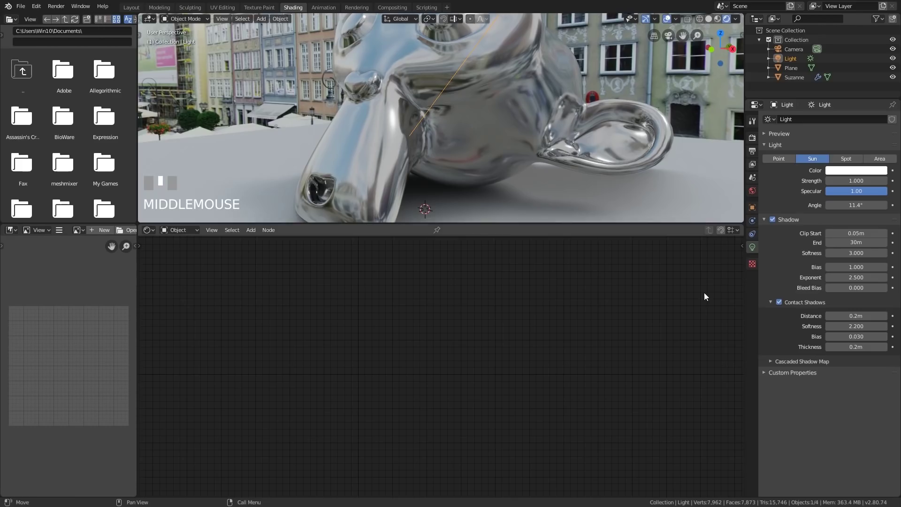
left_click_drag(856, 326, 826, 326)
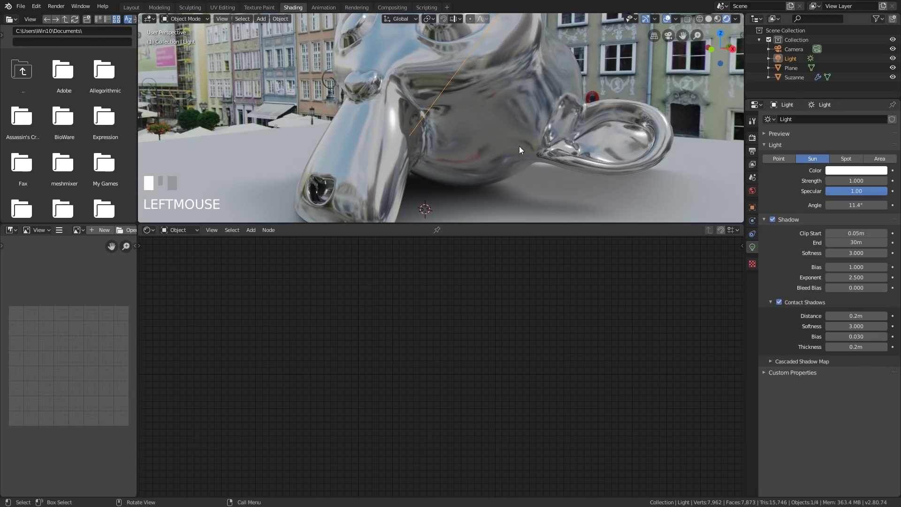
middle_click_drag(519, 145, 511, 155)
scroll(511, 155, "down", 1)
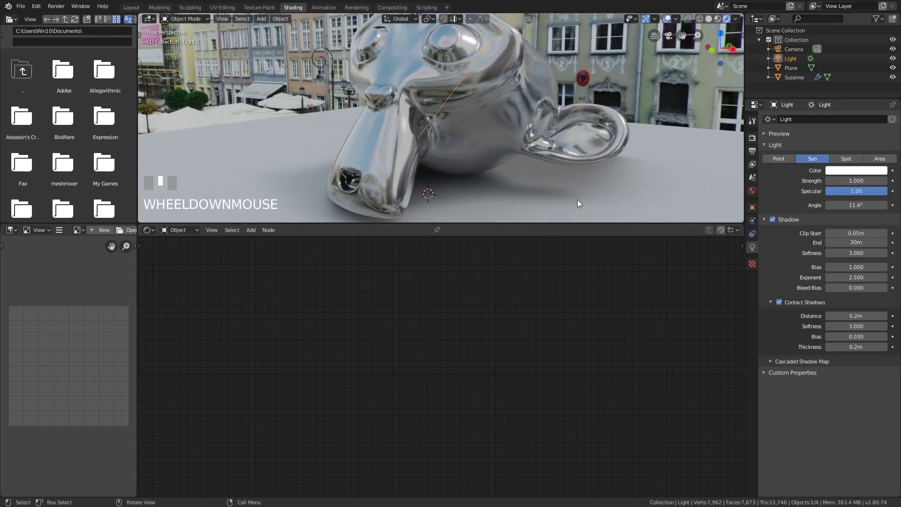
mouse_move(856, 326)
left_mouse_down()
mouse_move(872, 325)
mouse_move(856, 326)
left_mouse_up()
scroll(518, 150, "down", 1)
middle_click_drag(518, 150, 500, 161)
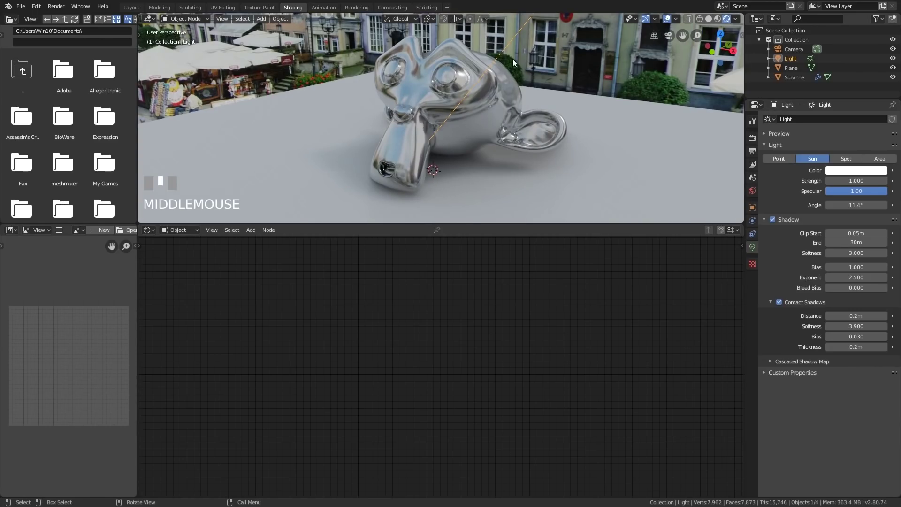
left_click(752, 137)
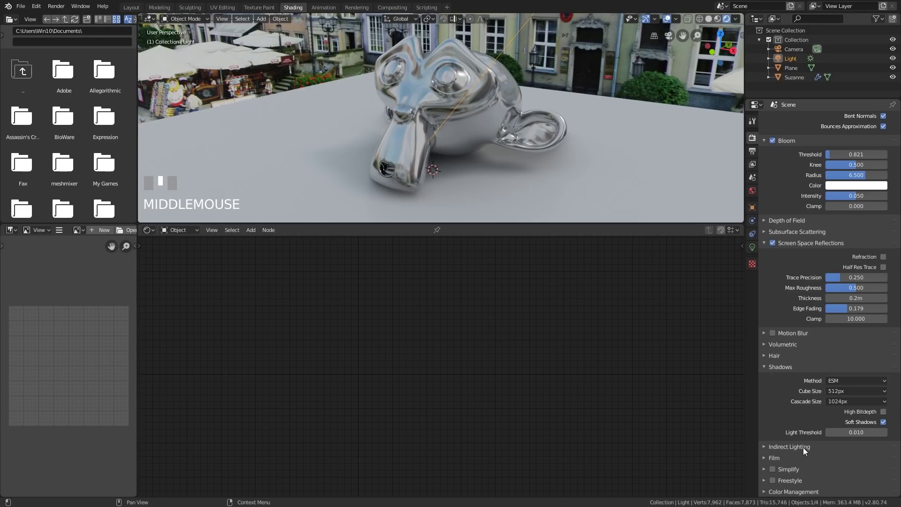
Tick Film Transparent to make the background transparent, and expand Color Management
left_click(765, 458)
scroll(793, 425, "down", 2)
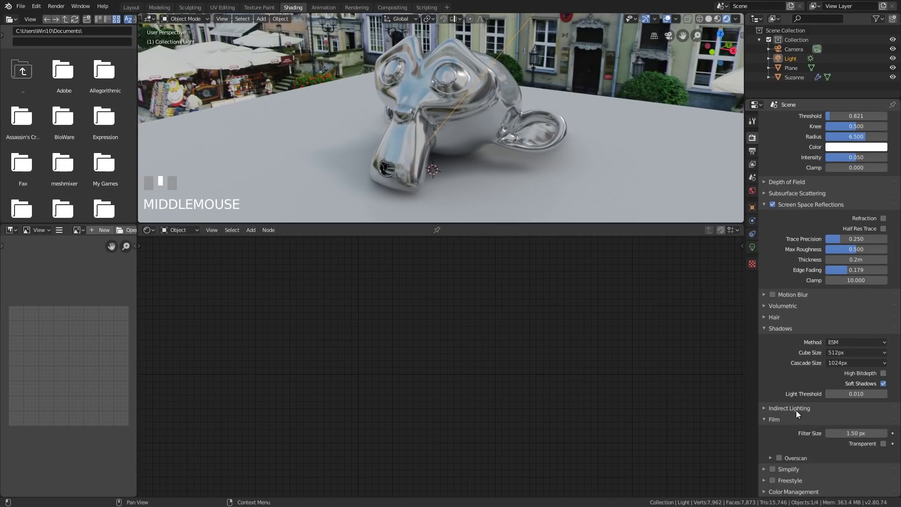
left_click(883, 444)
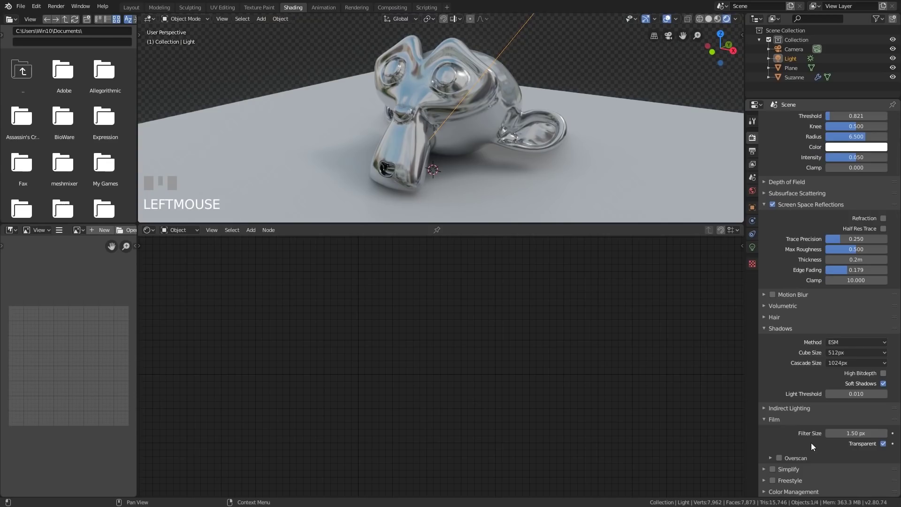
left_click(764, 491)
scroll(813, 407, "down", 5)
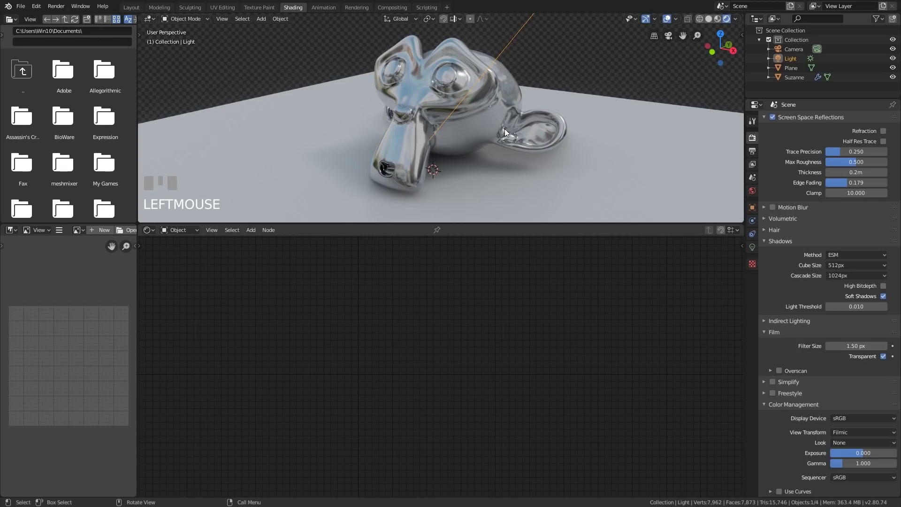
Try the Medium Contrast, Low Contrast and Medium High Contrast looks on the Filmic transform
left_click(852, 443)
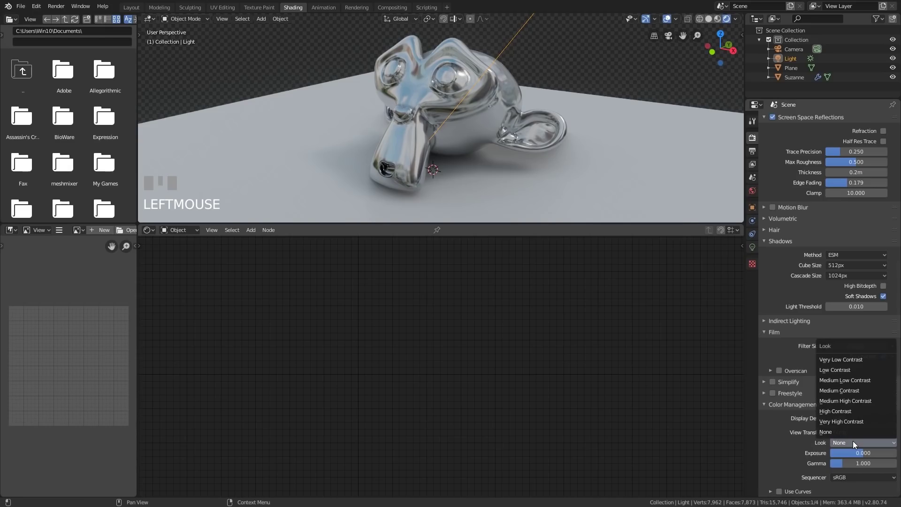
left_click(849, 387)
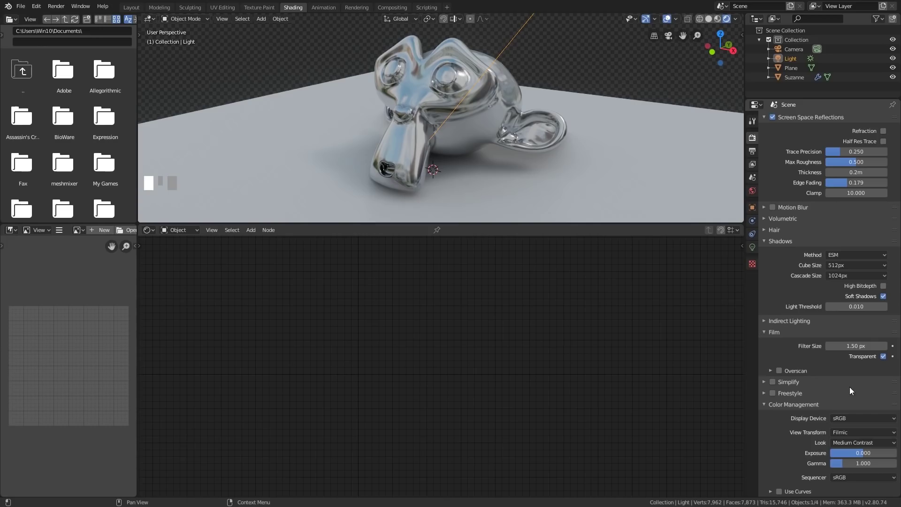
left_click(852, 442)
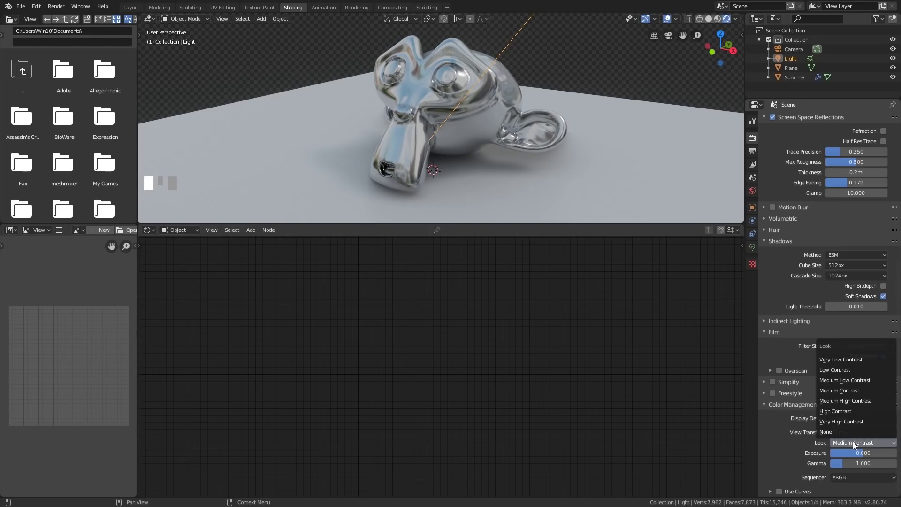
left_click(849, 370)
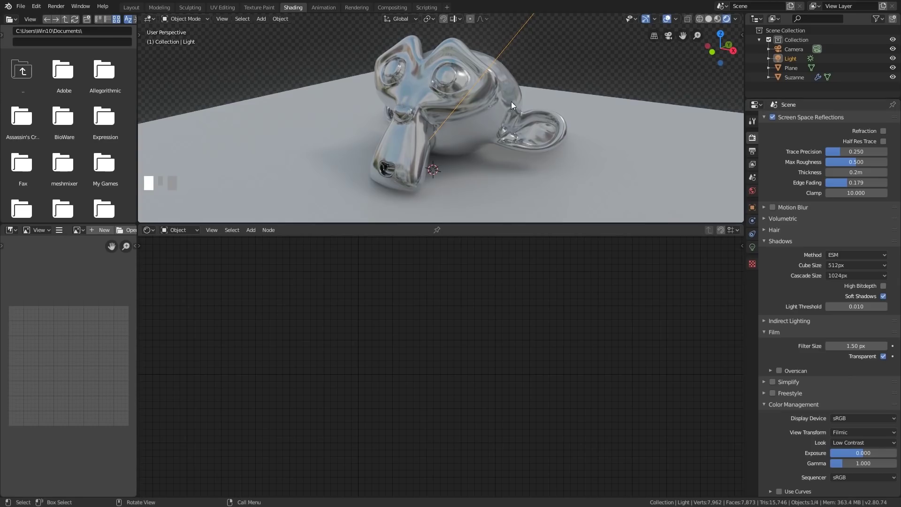
left_click(873, 442)
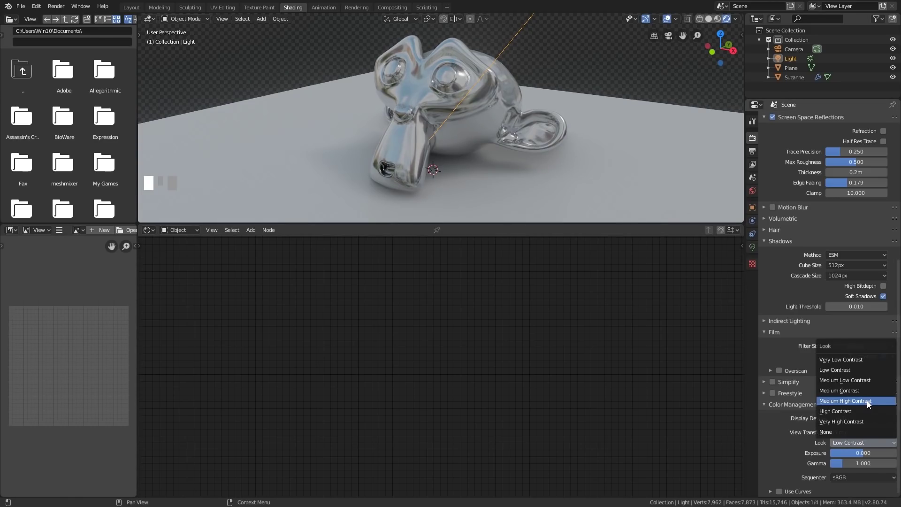
left_click(866, 401)
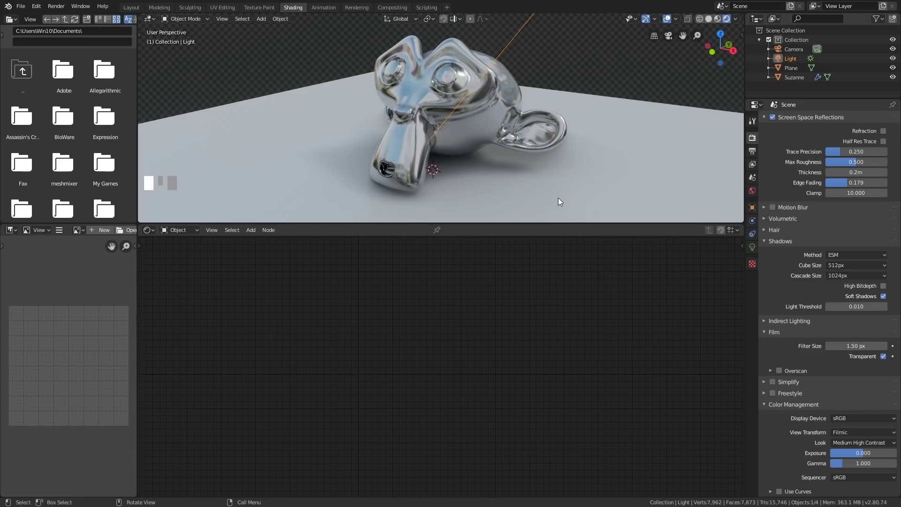
left_click(455, 149)
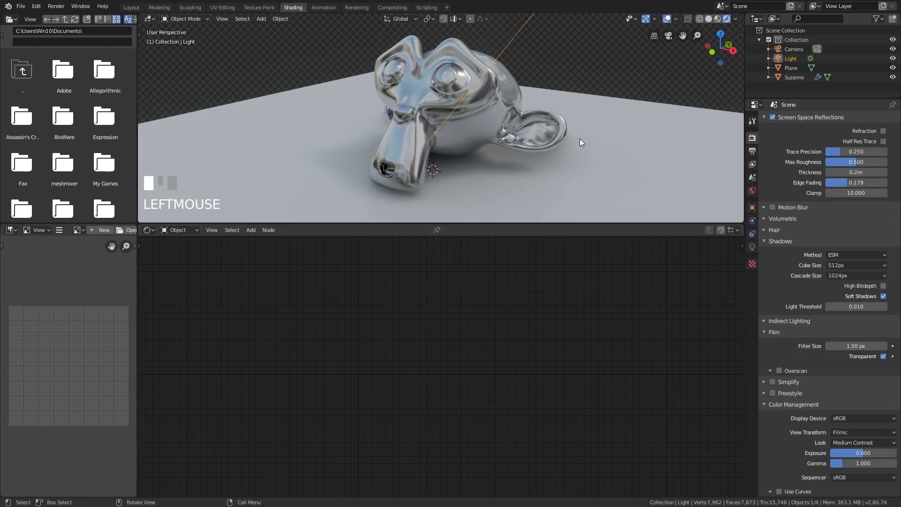
Render the final image of the silver Suzanne scene with F12
key("F12")
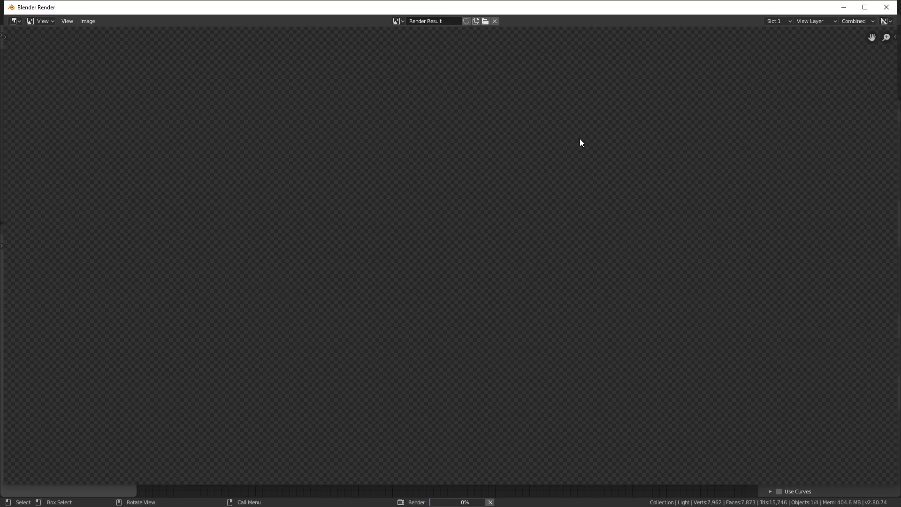